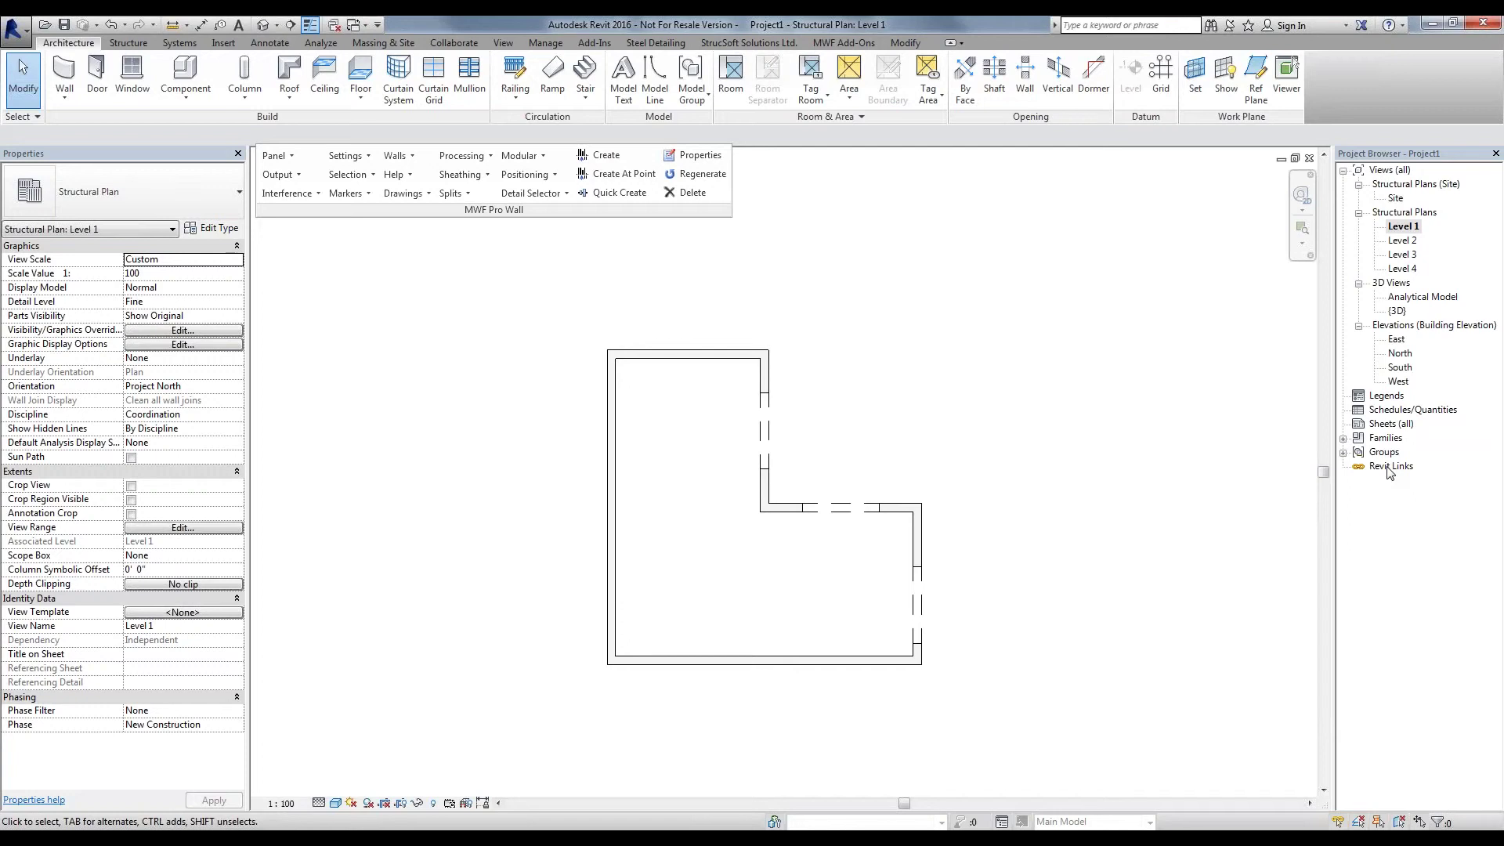
Review the group copy and match commands, select the L-shaped model group and open the 3D view
left_click(536, 159)
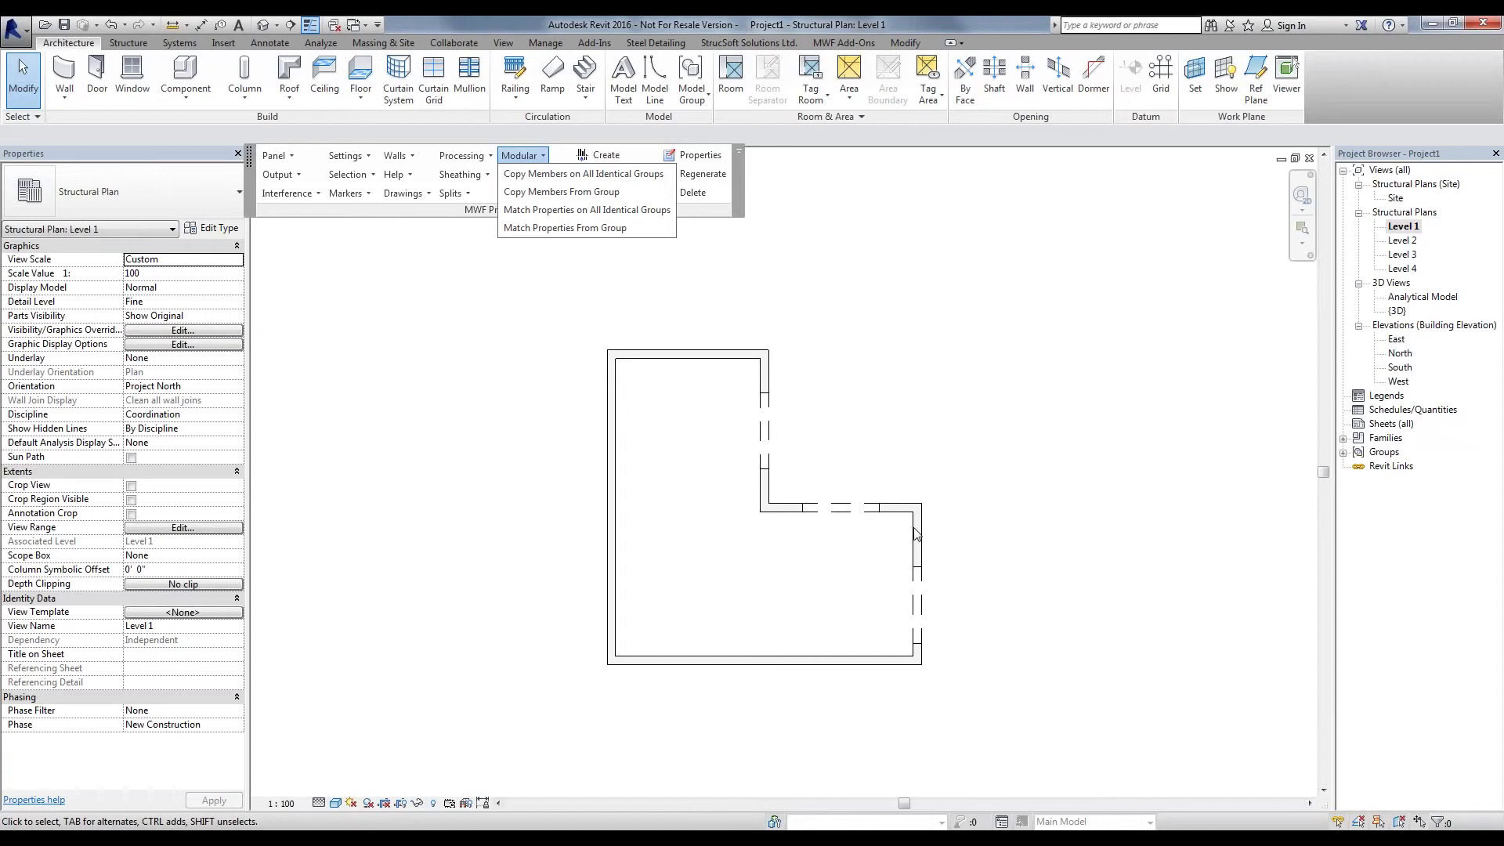
left_click(977, 426)
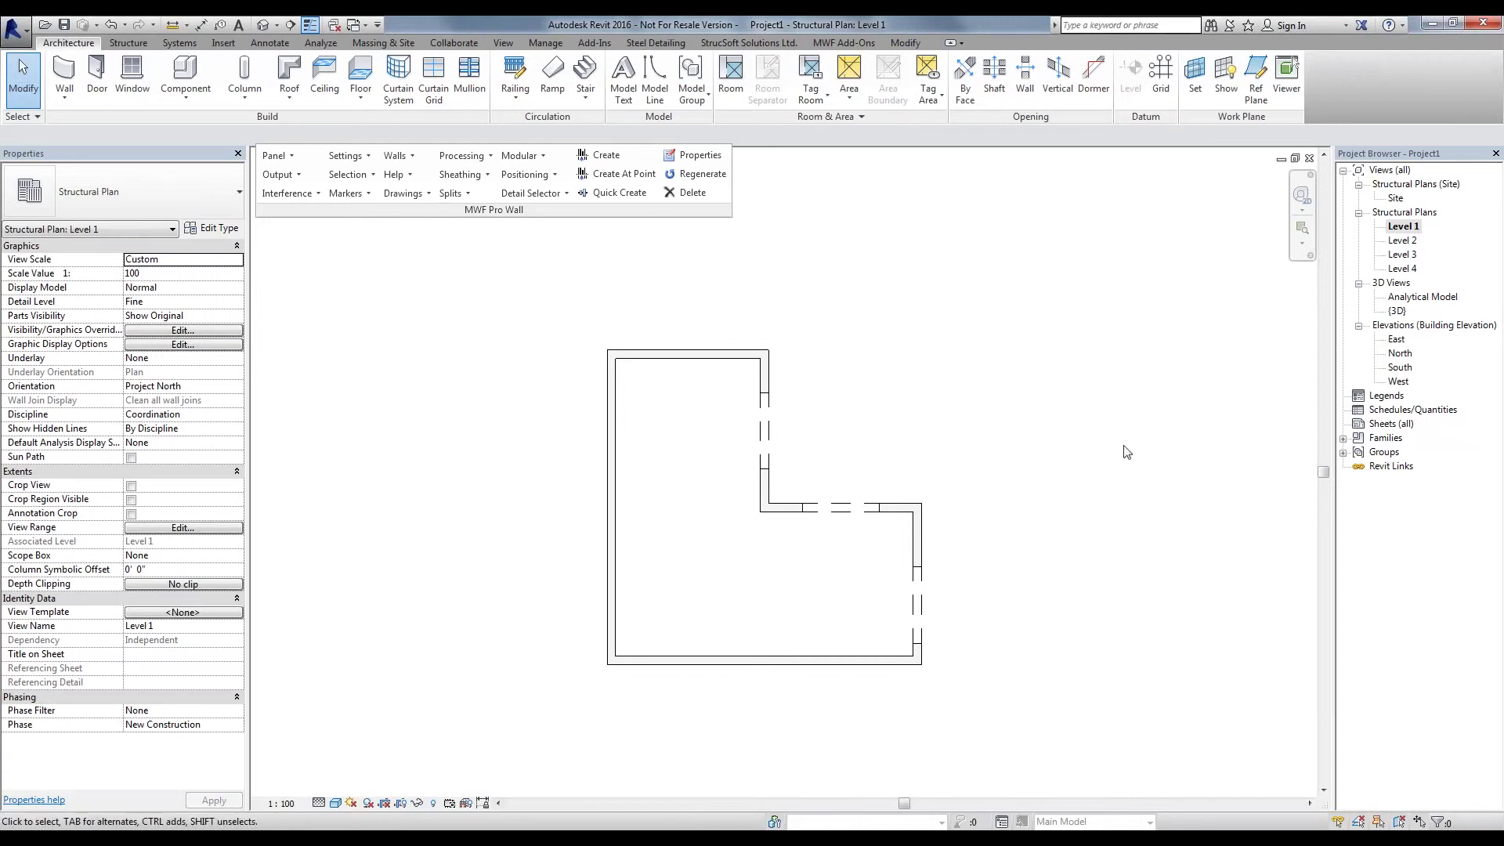
left_click(918, 517)
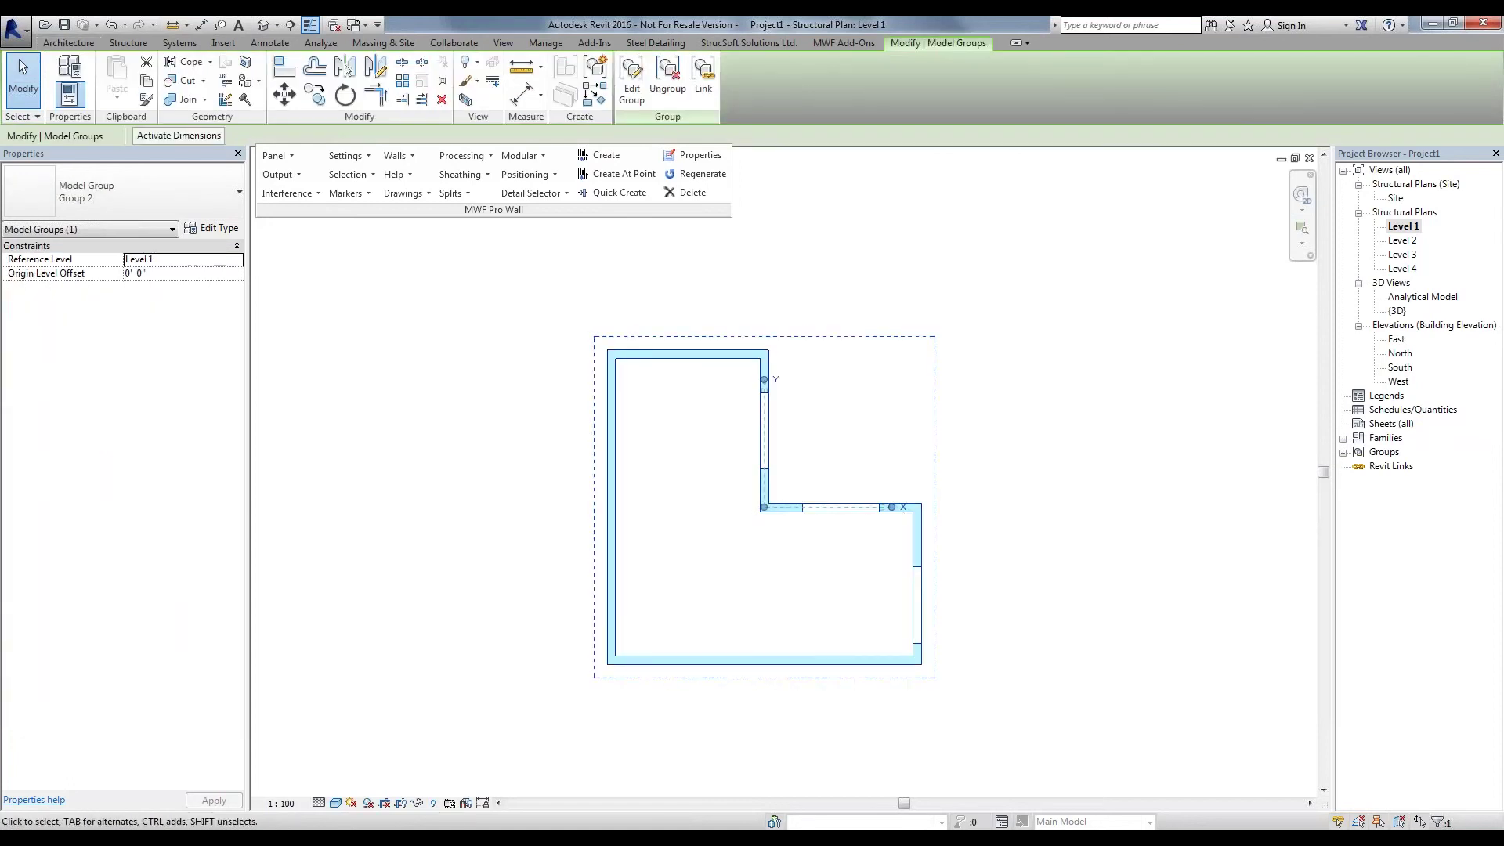
double_click(1398, 312)
Inspect the bottom, middle and top unit groups from the back, then open the Level 1 structural plan
left_click(877, 672)
left_click(920, 672)
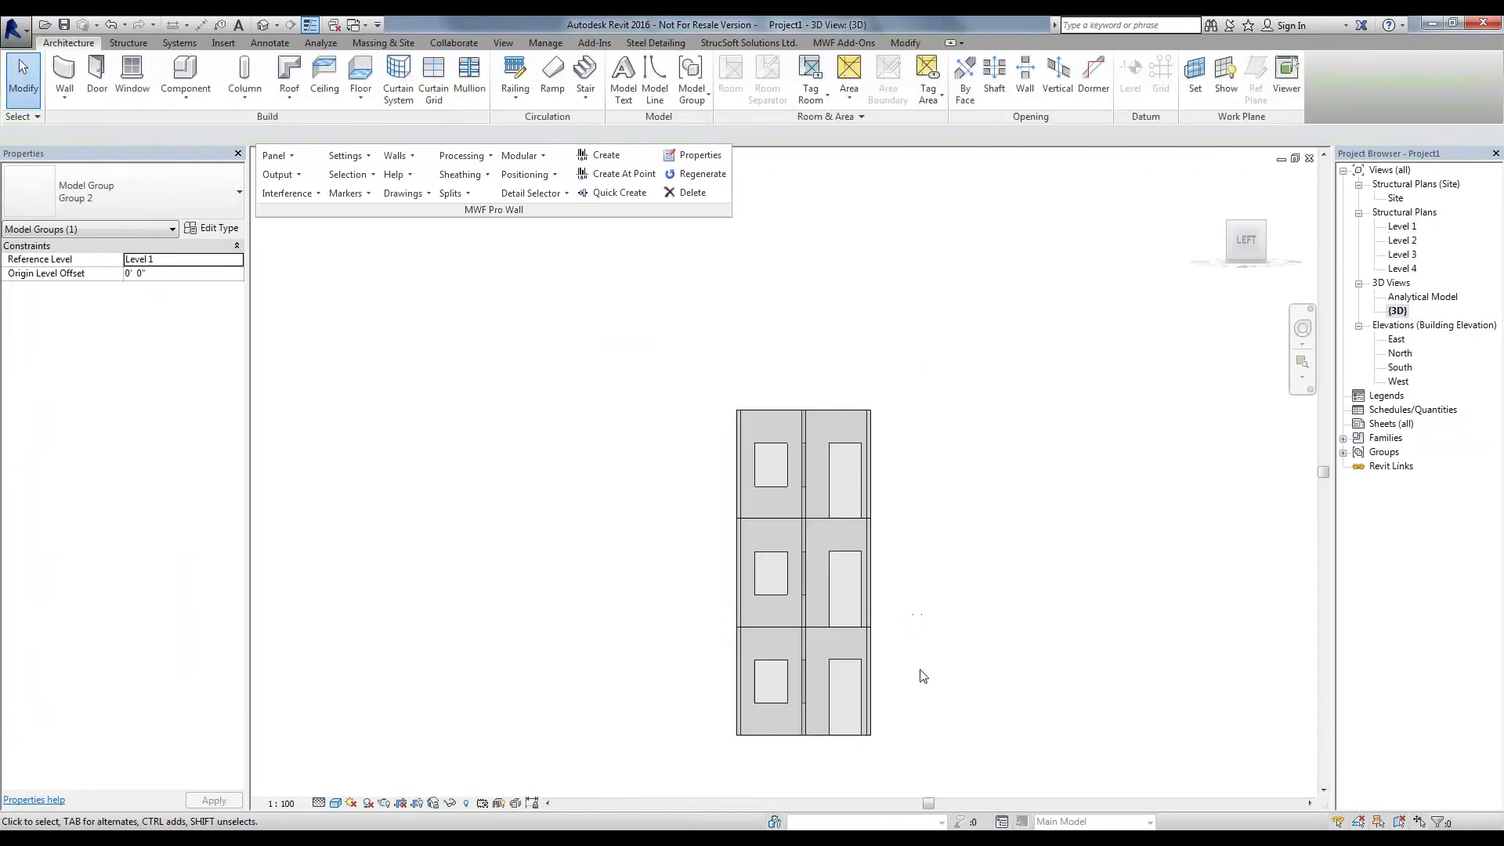
left_click(866, 597)
left_click(871, 477)
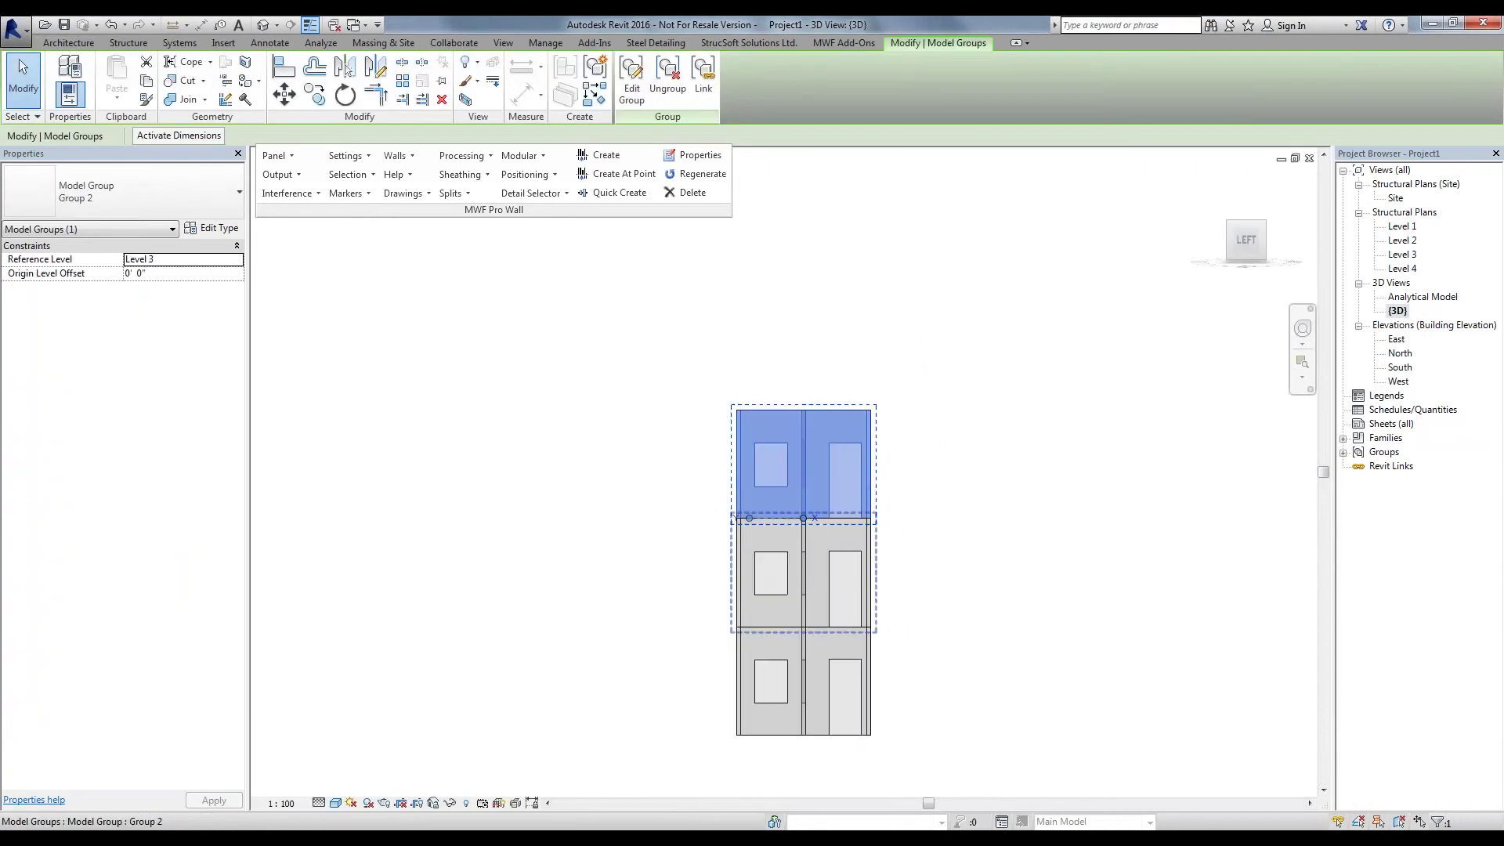
middle_click_drag(871, 476, 1050, 779, "shift")
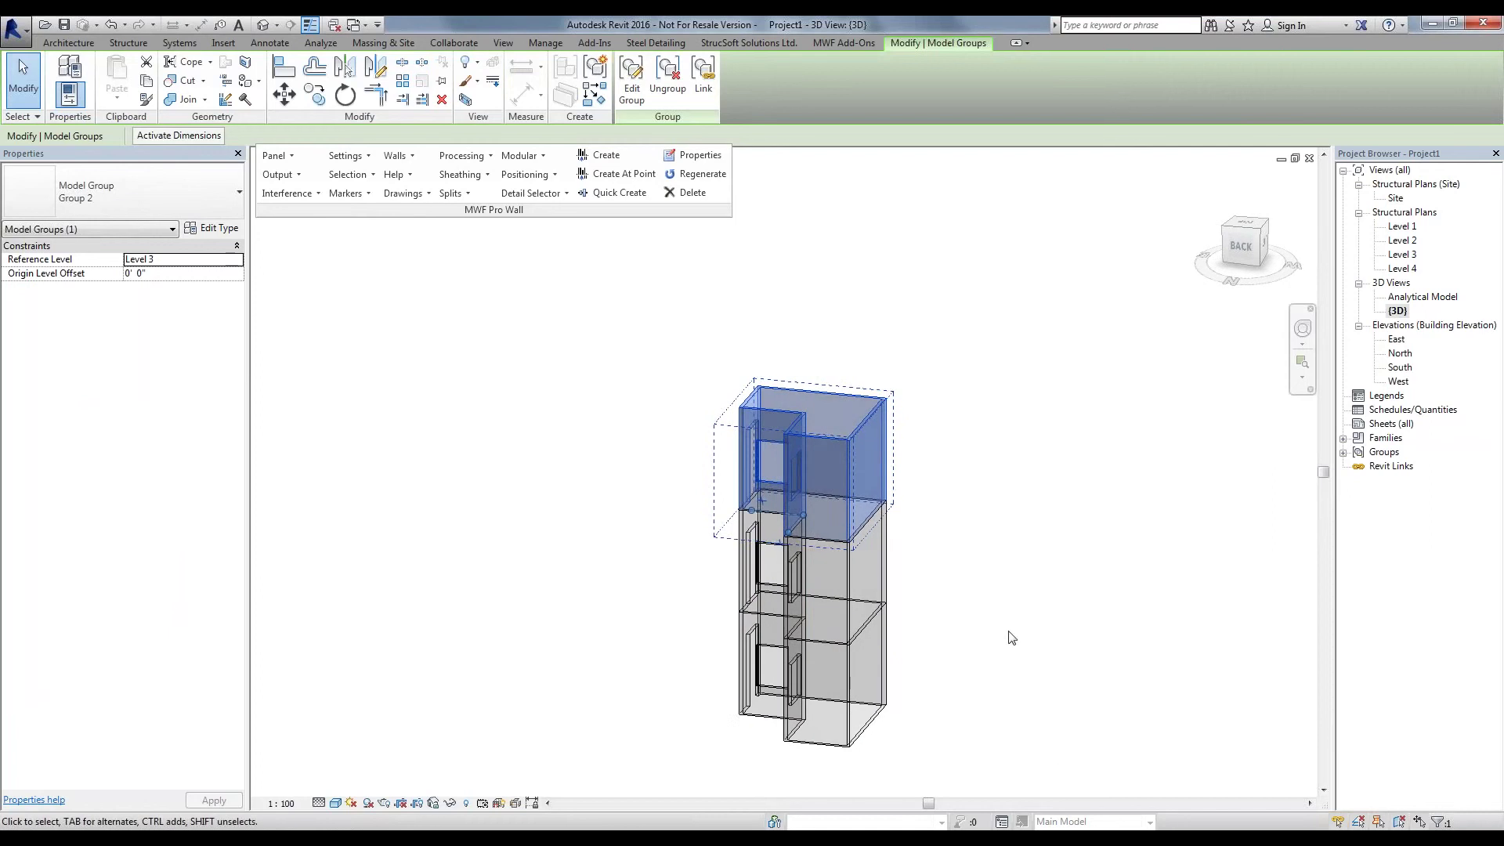
left_click(954, 633)
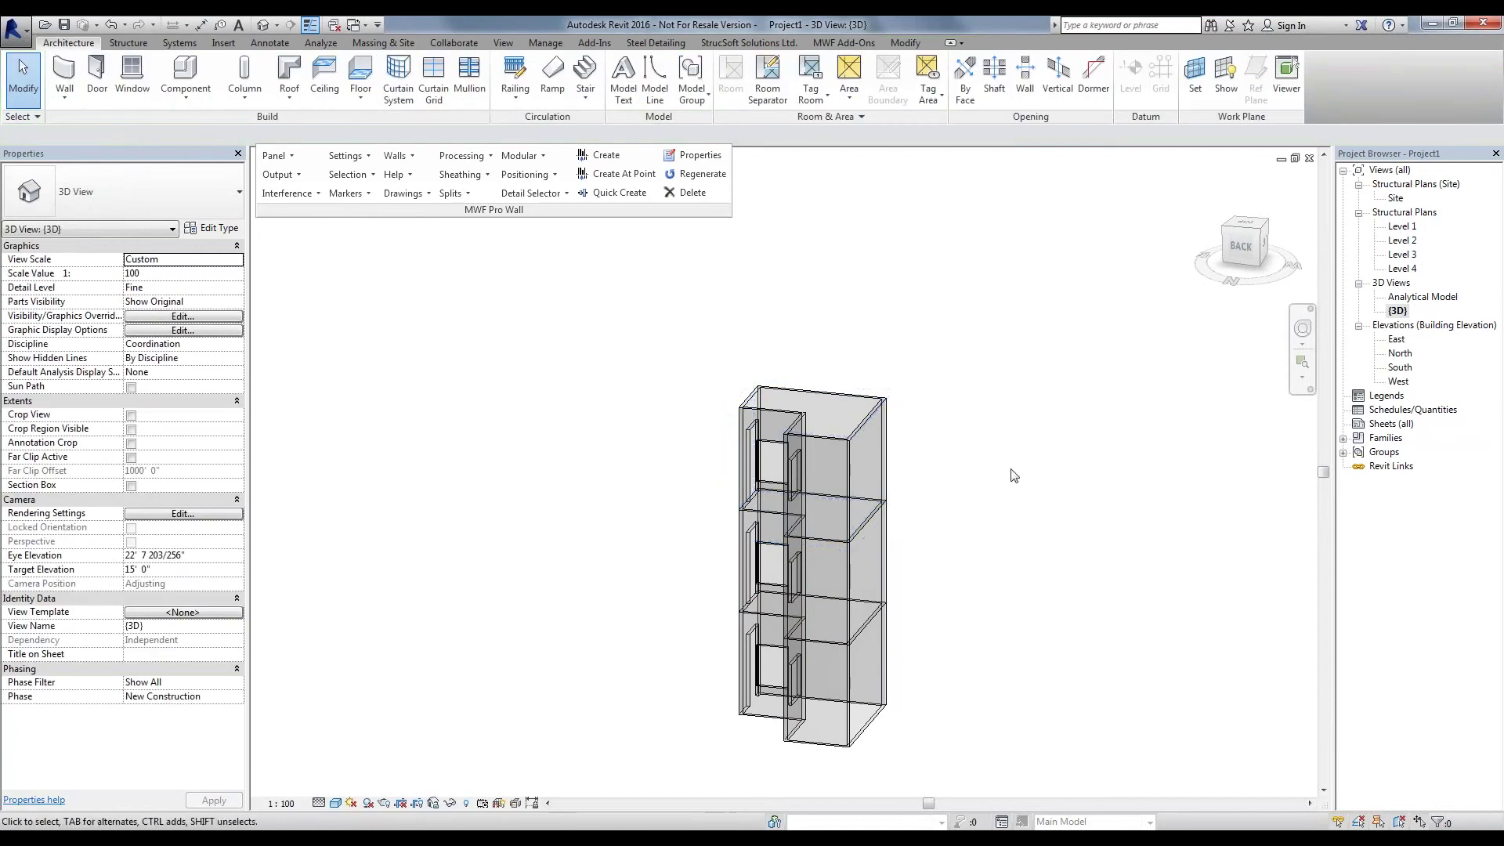
double_click(1407, 227)
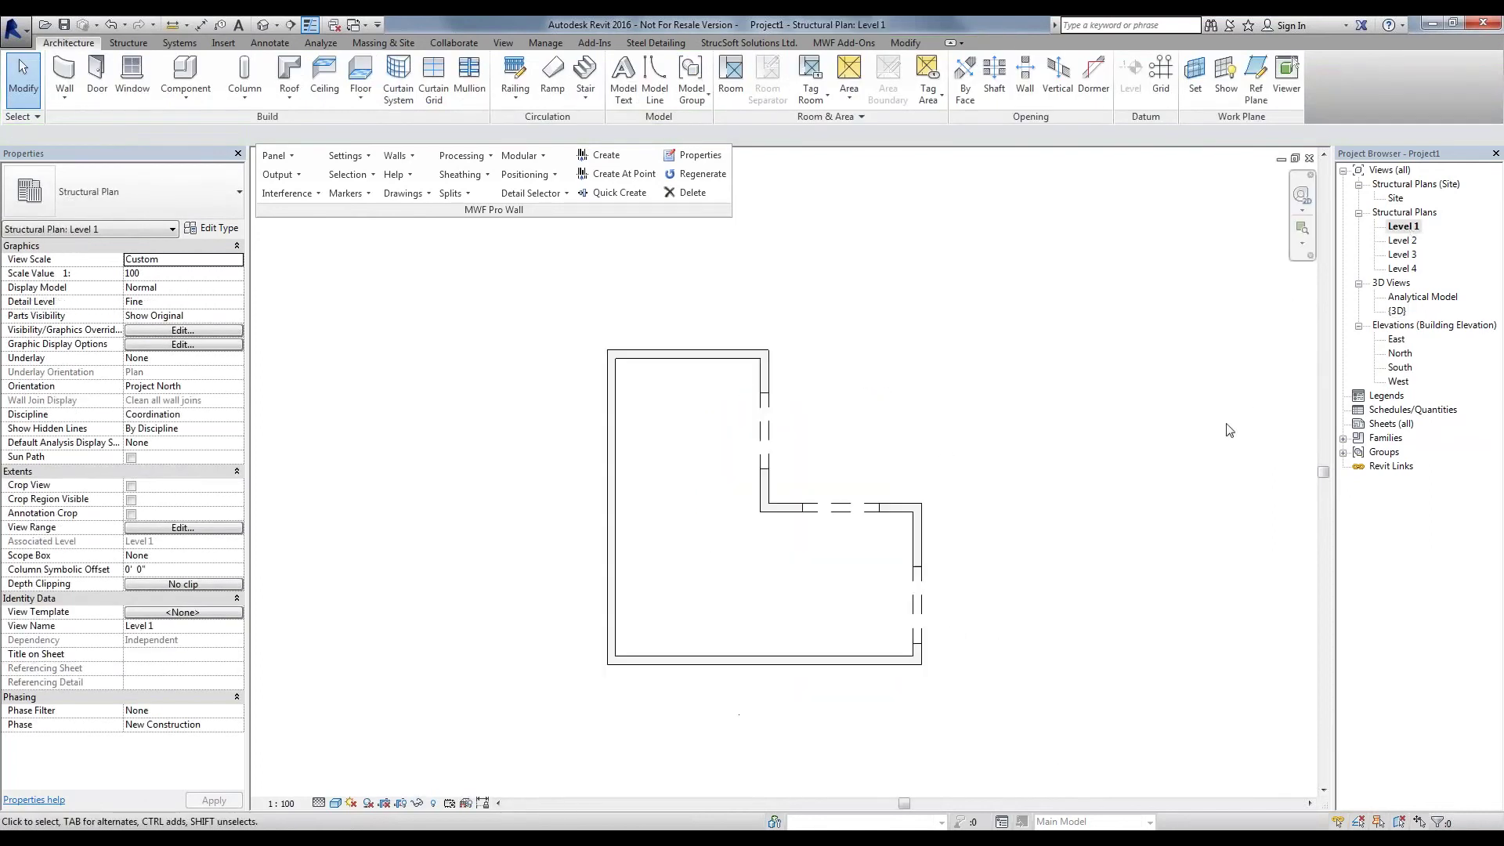
Select all instances of the wall inside the L-shaped group on Level 1
key("Tab")
left_click(729, 366)
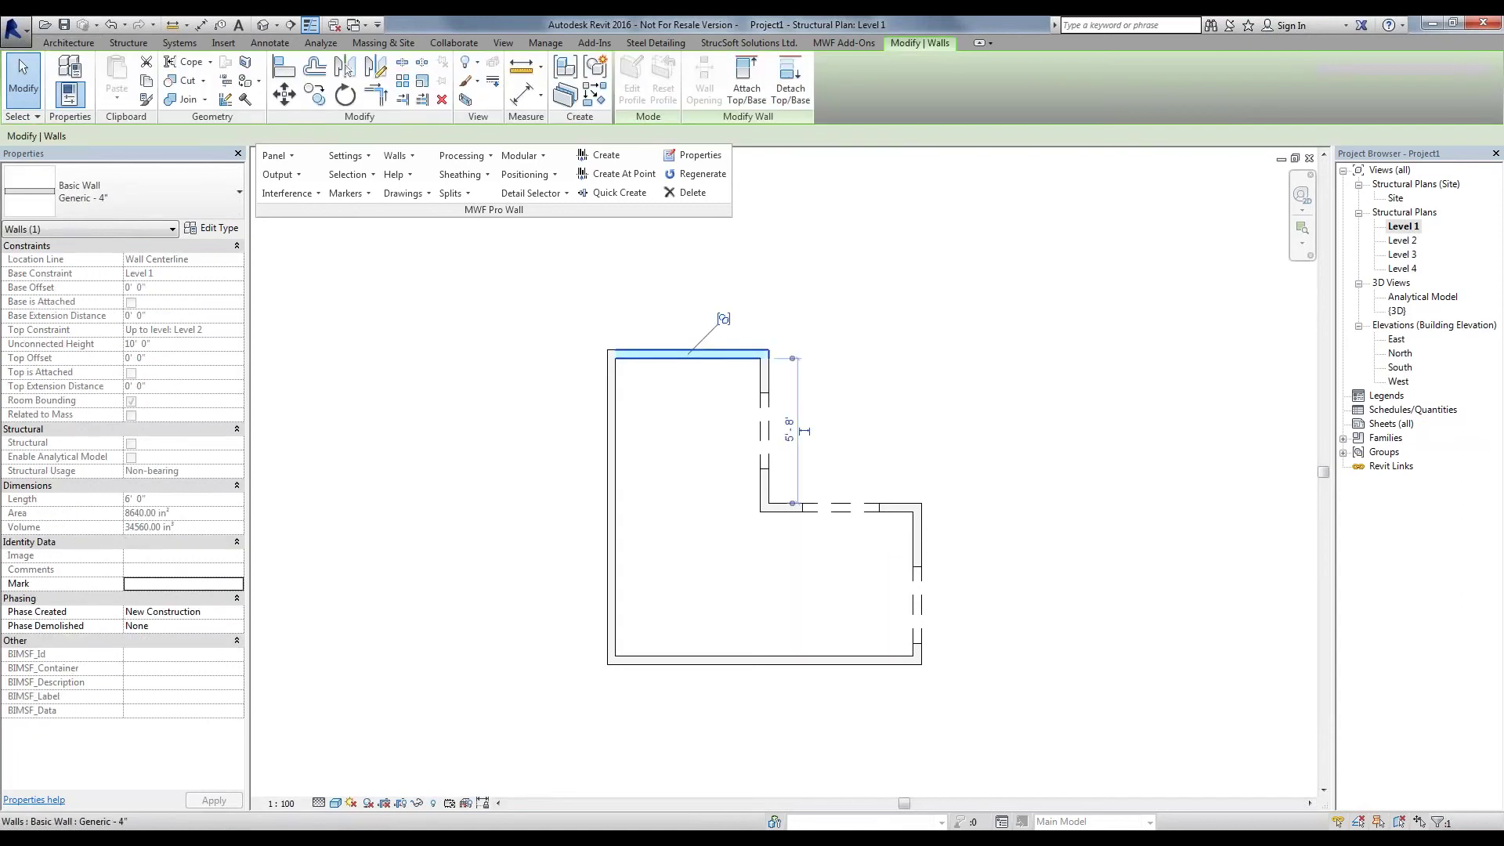
right_click(731, 358)
mouse_move(799, 537)
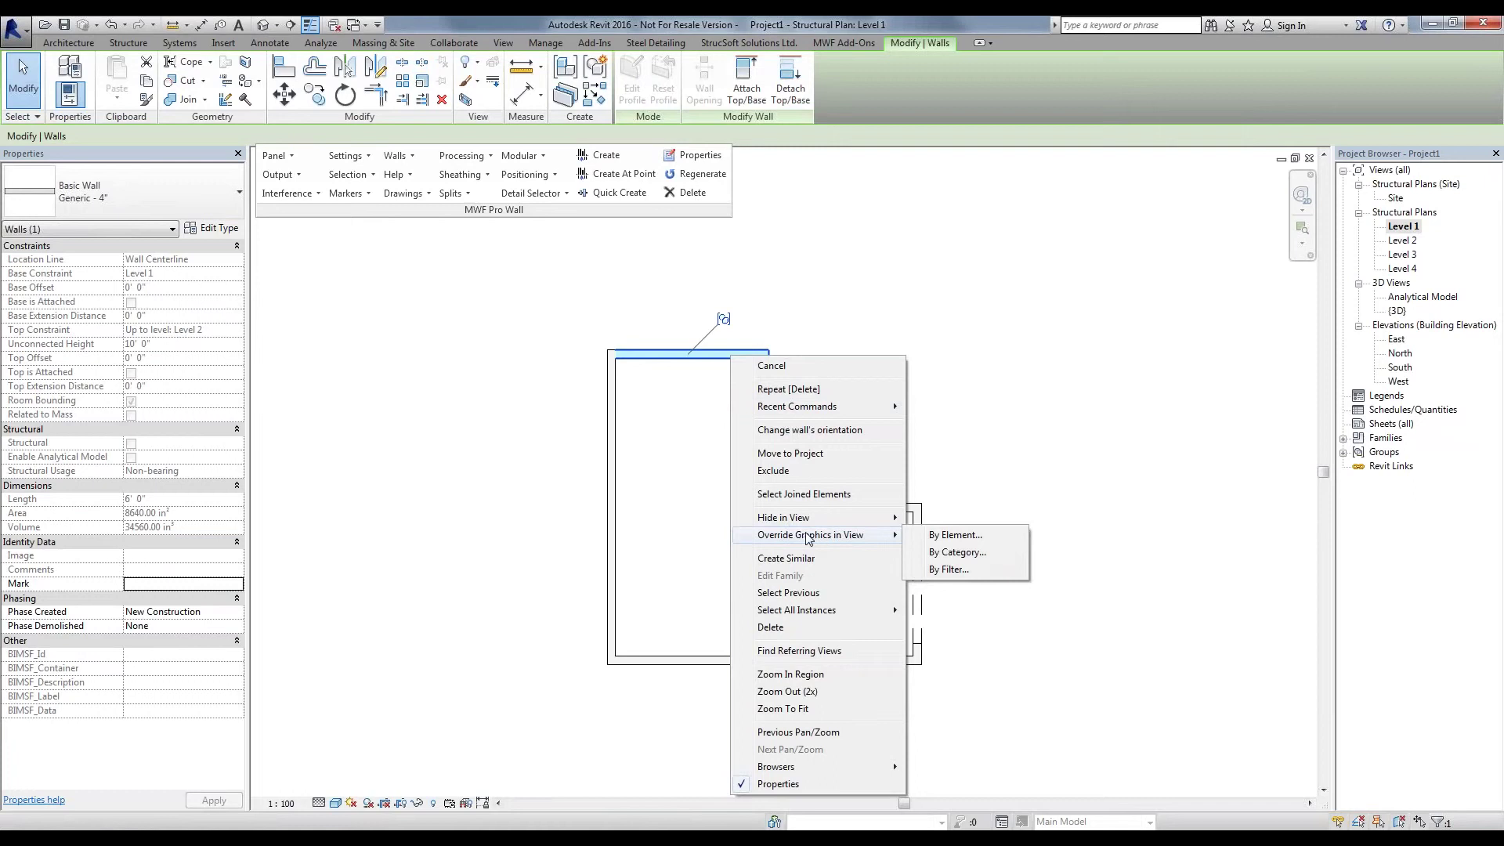
left_click(956, 612)
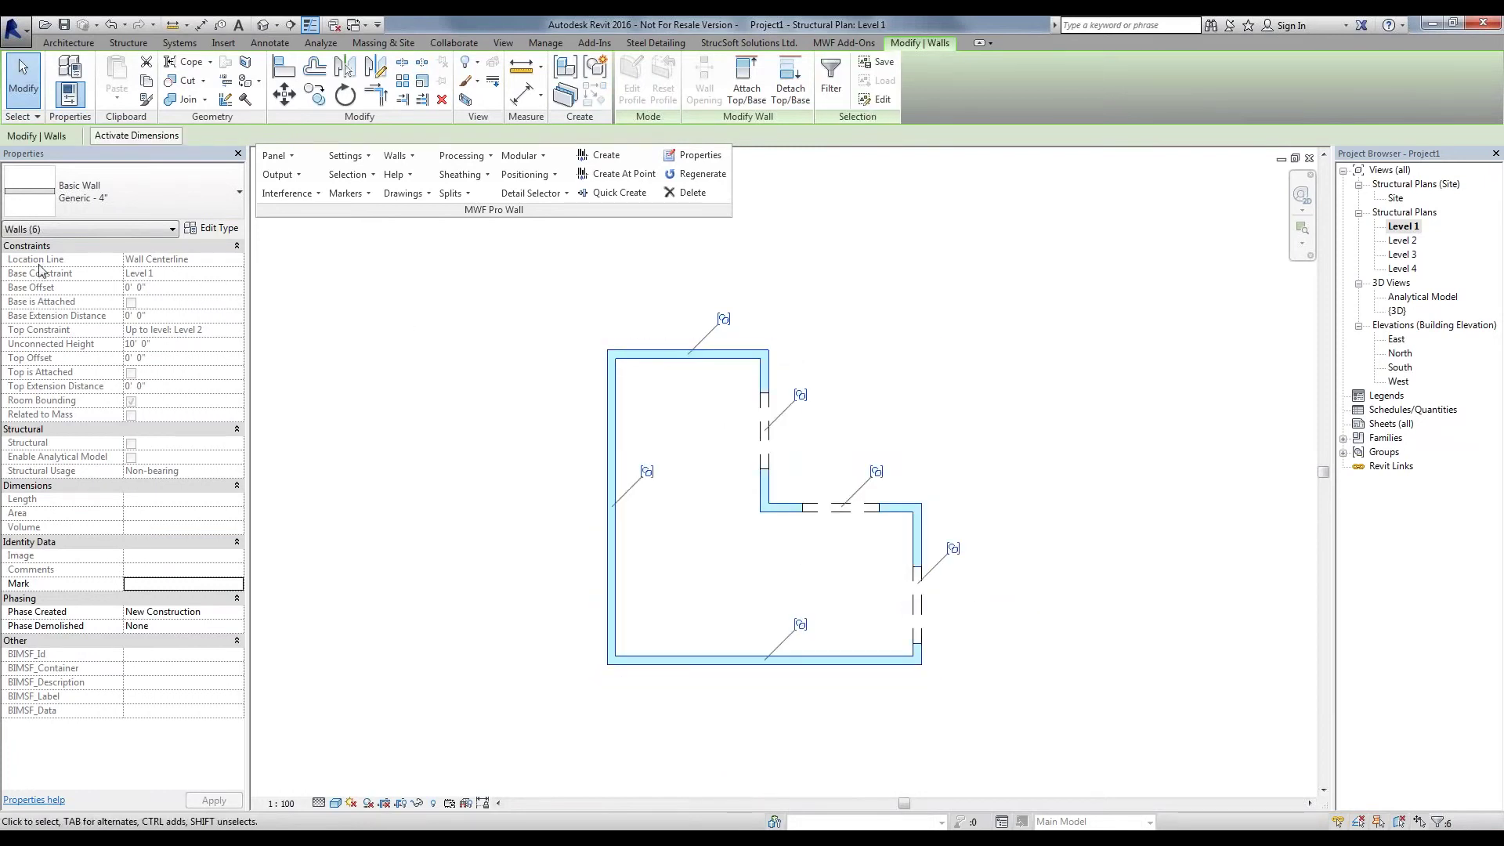
Auto-join the six selected walls using the demo rule set
left_click(414, 157)
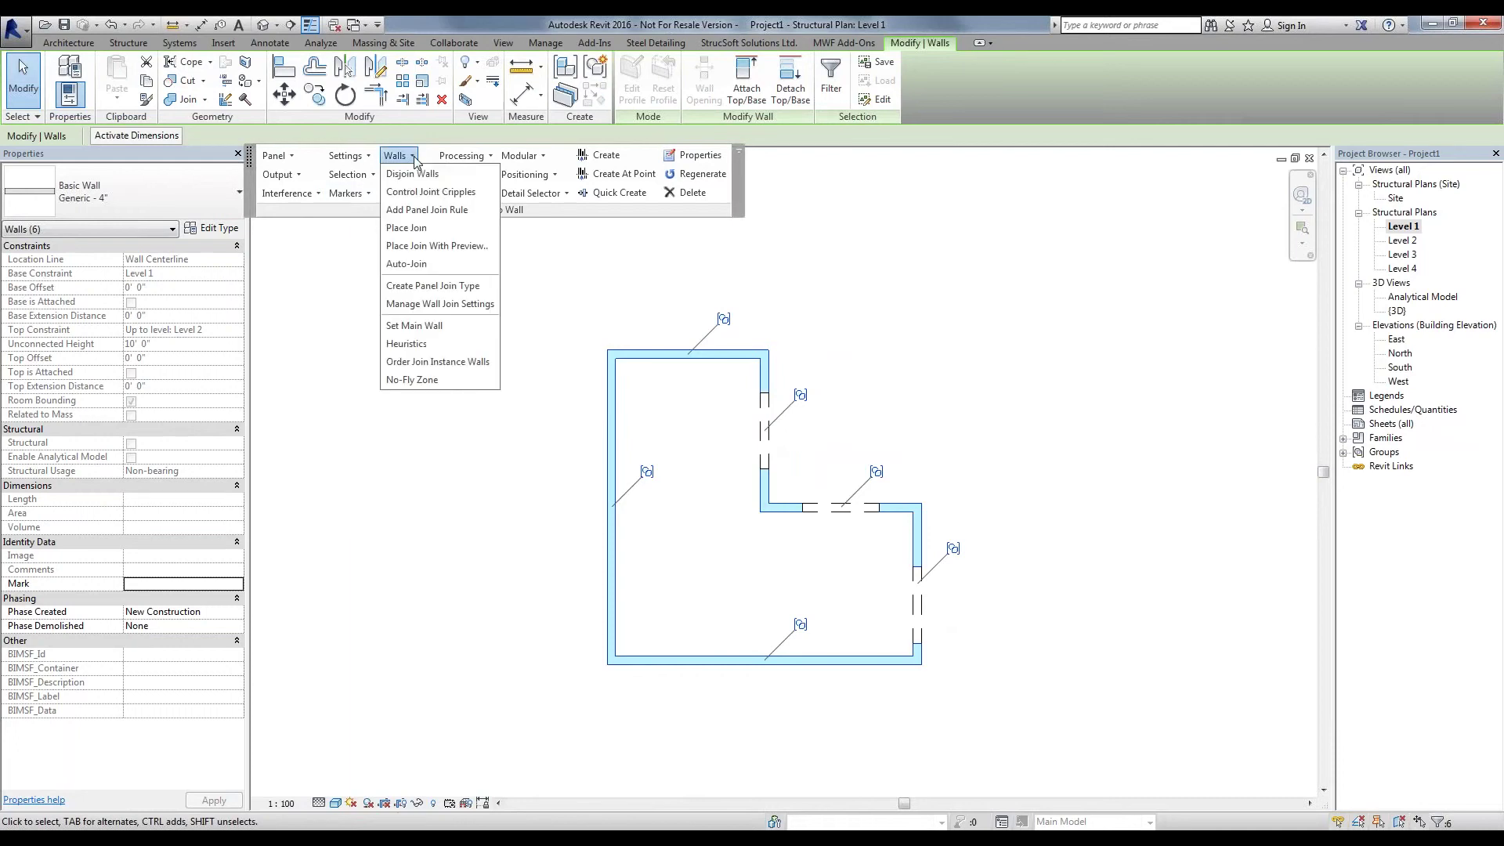
left_click(458, 265)
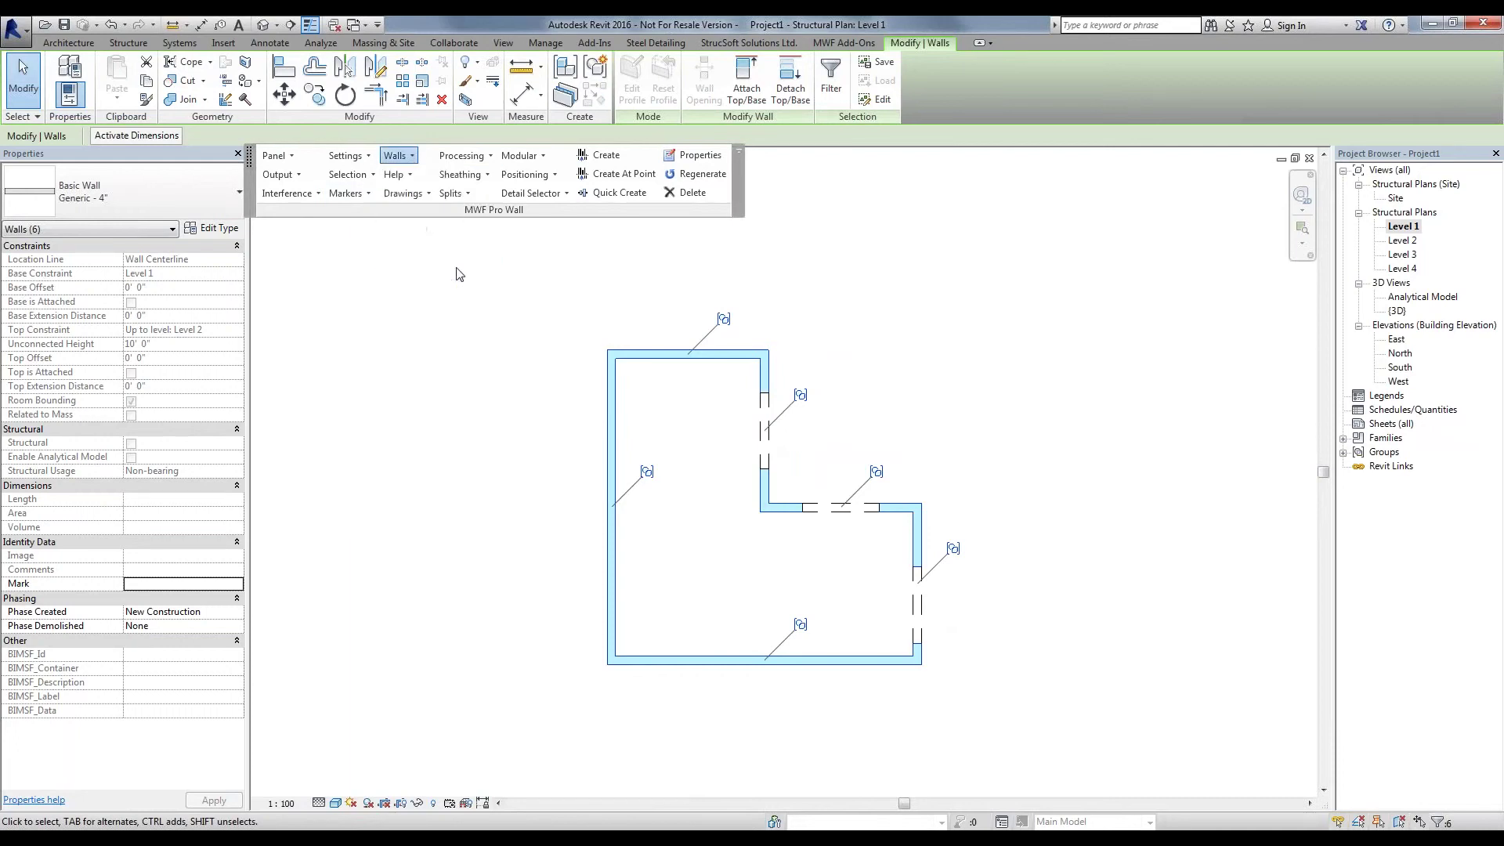
left_click(636, 429)
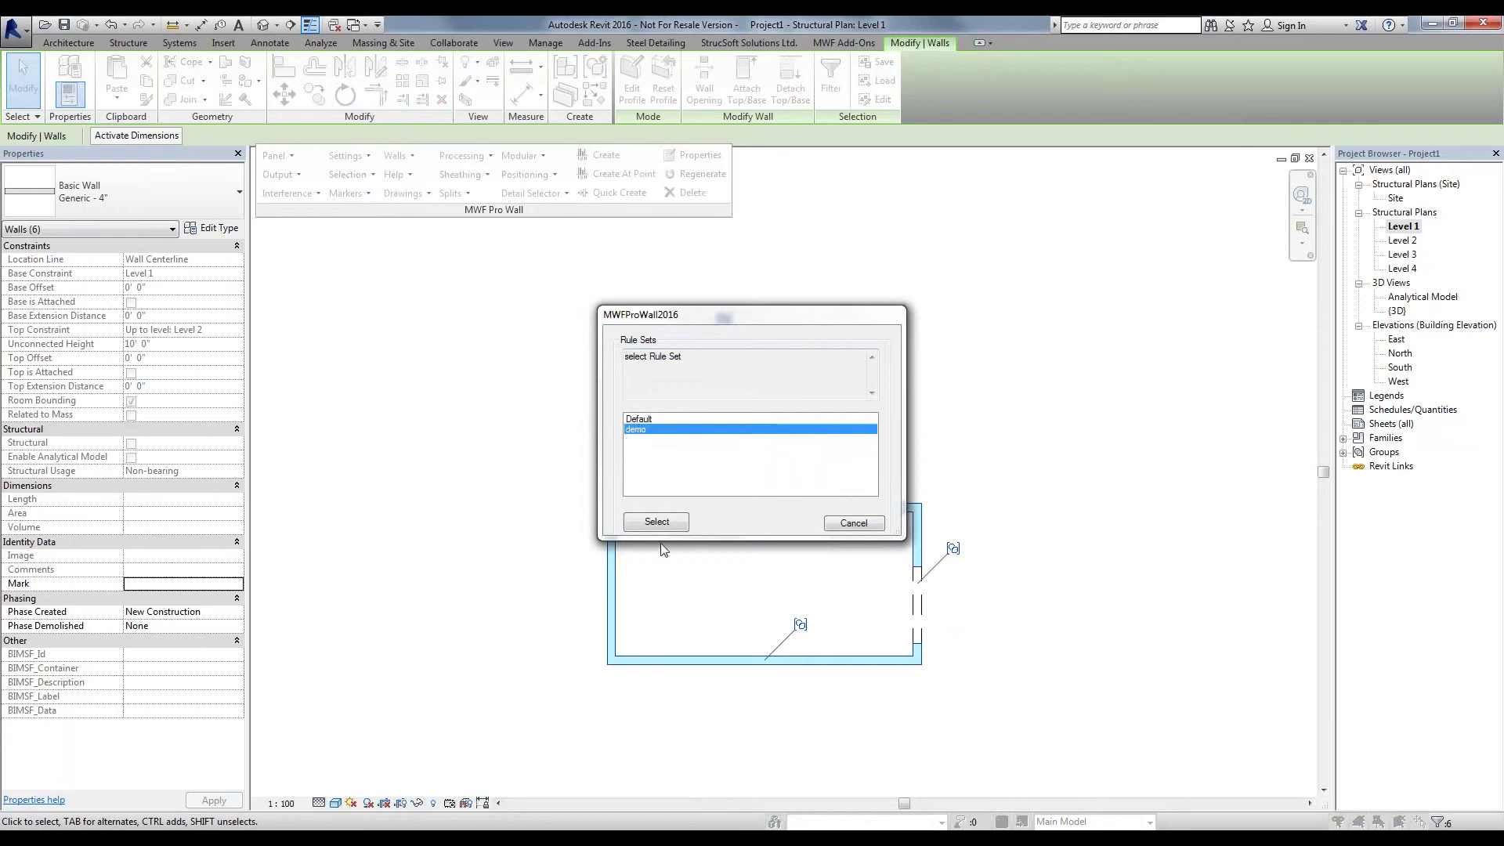
left_click(656, 522)
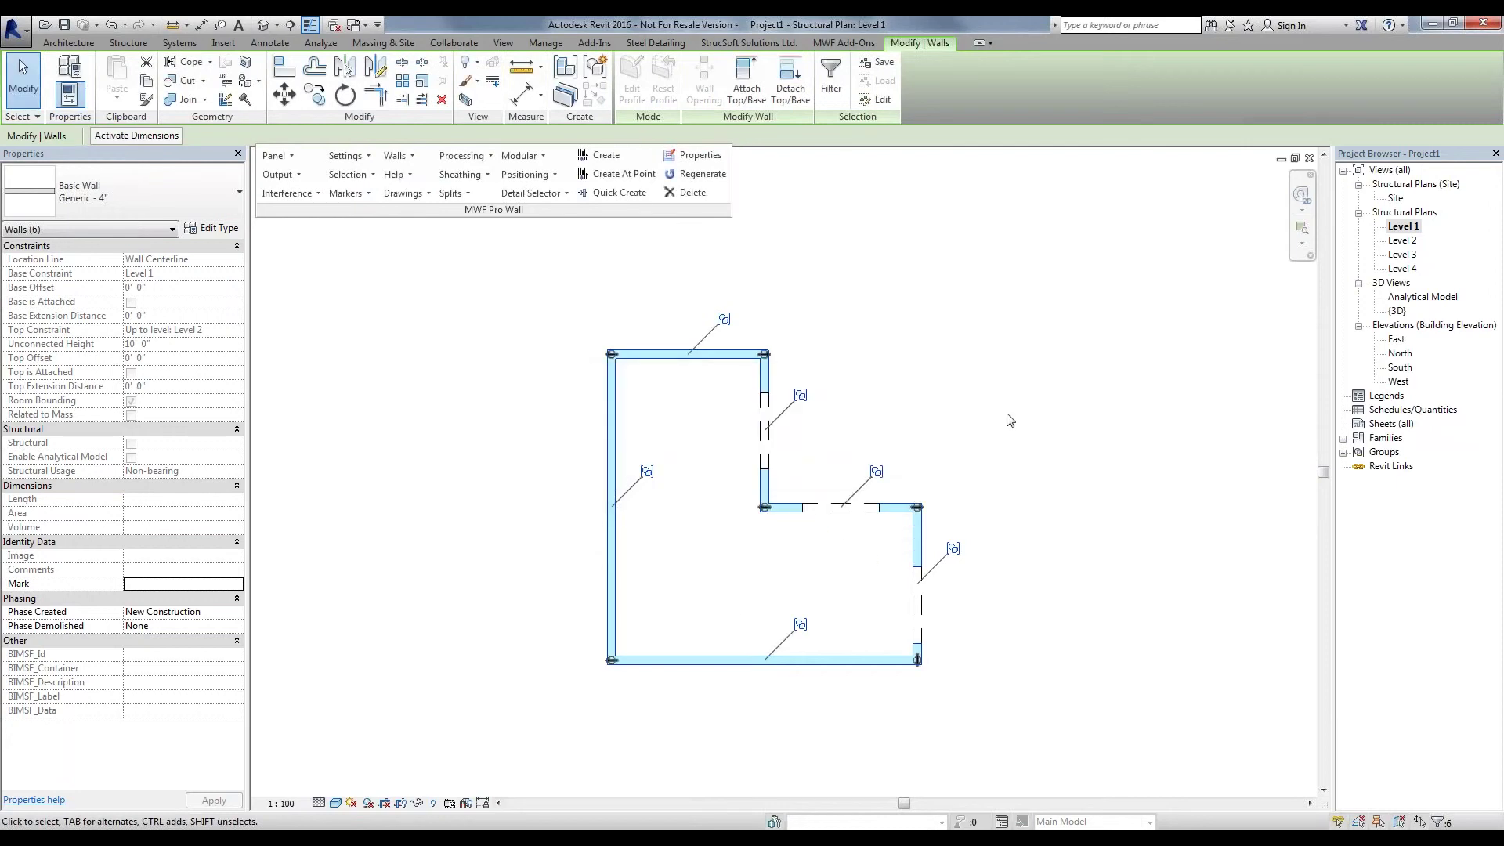
left_click(1126, 405)
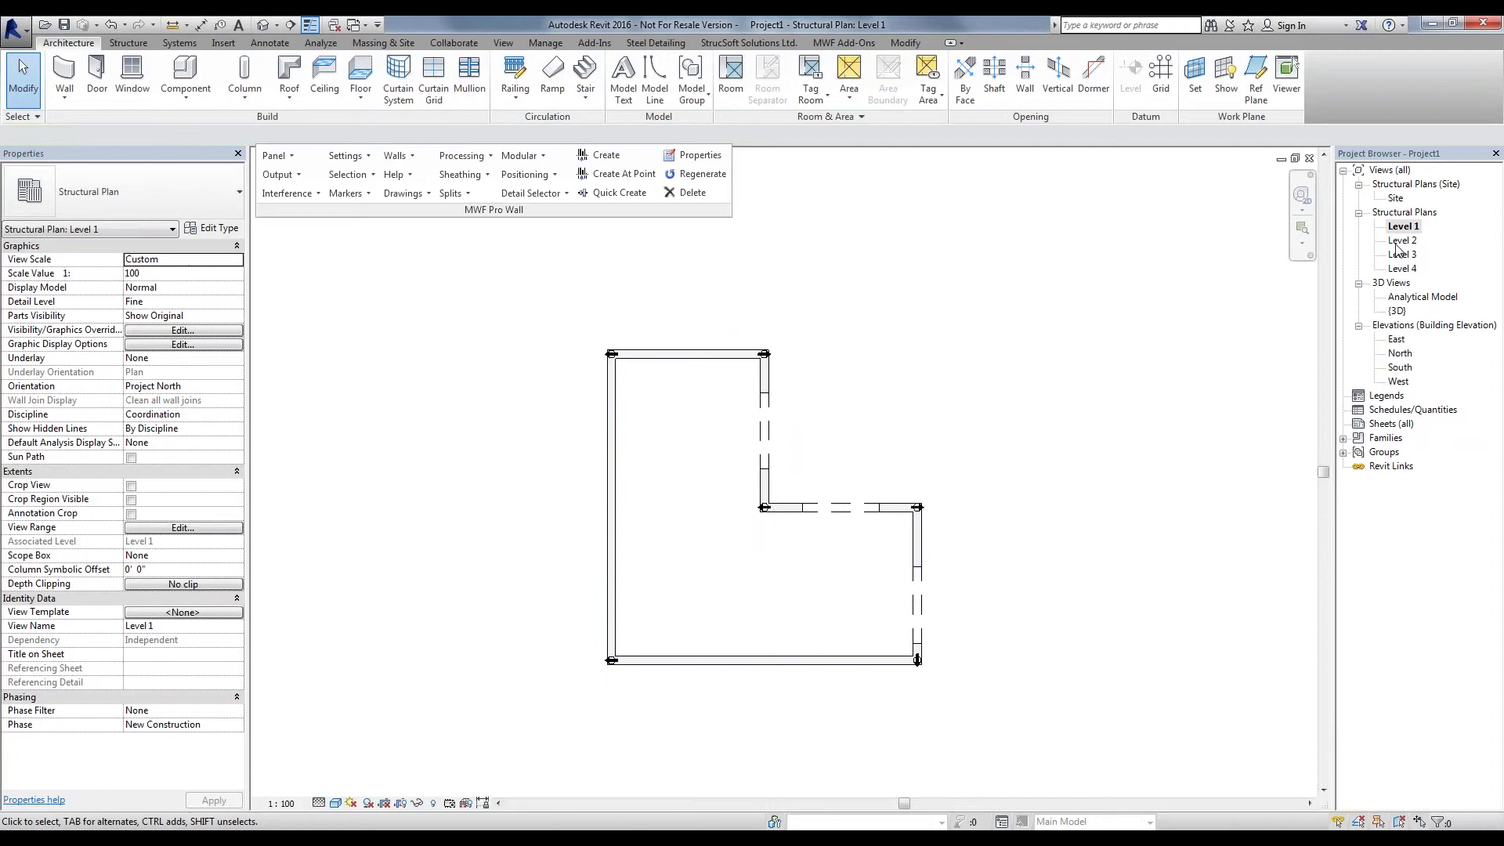
double_click(1399, 241)
double_click(1404, 254)
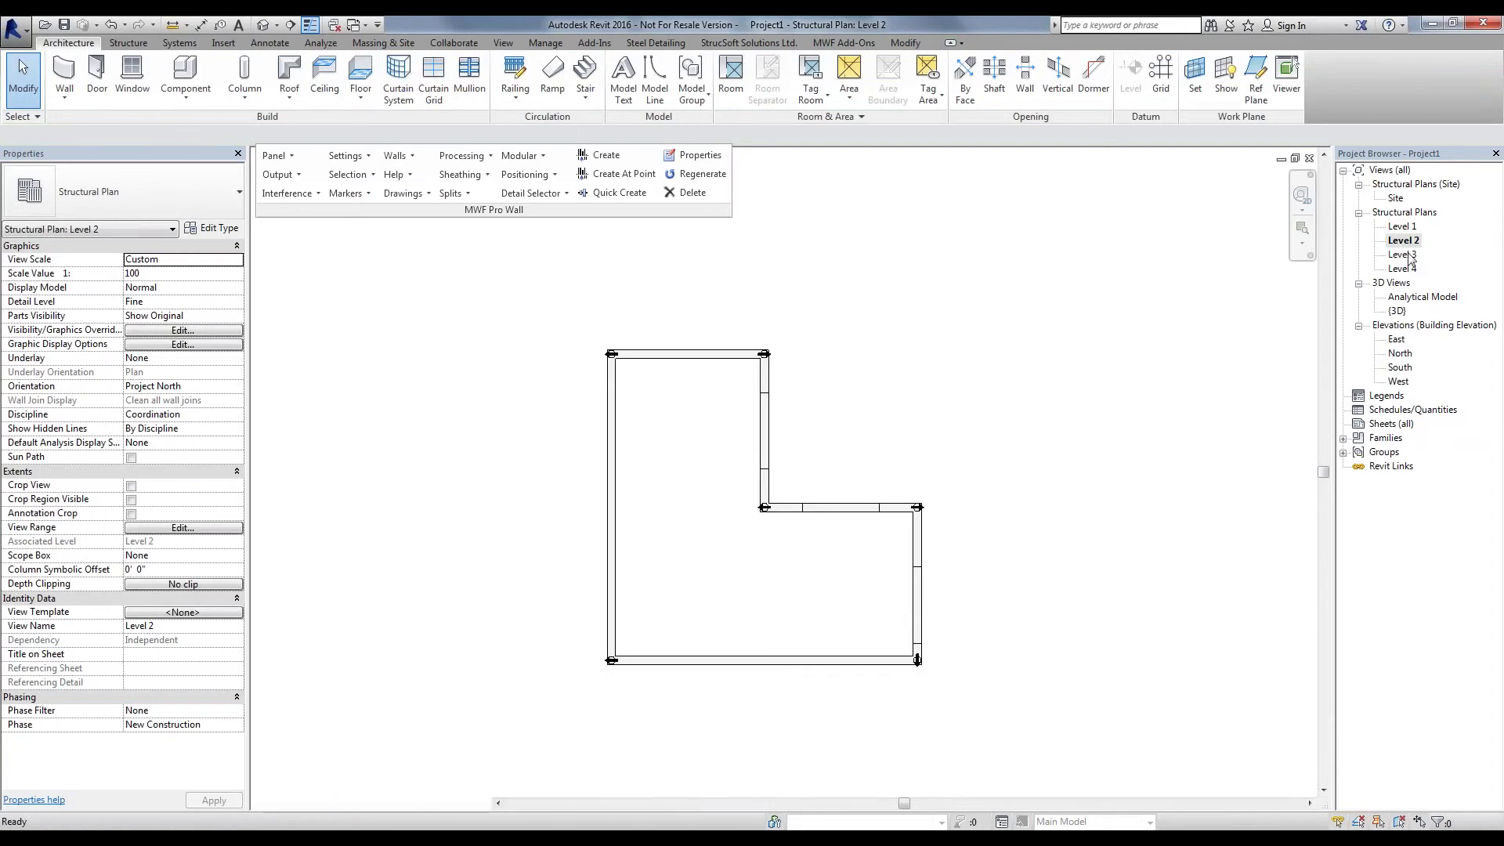
left_click(1410, 228)
double_click(1414, 230)
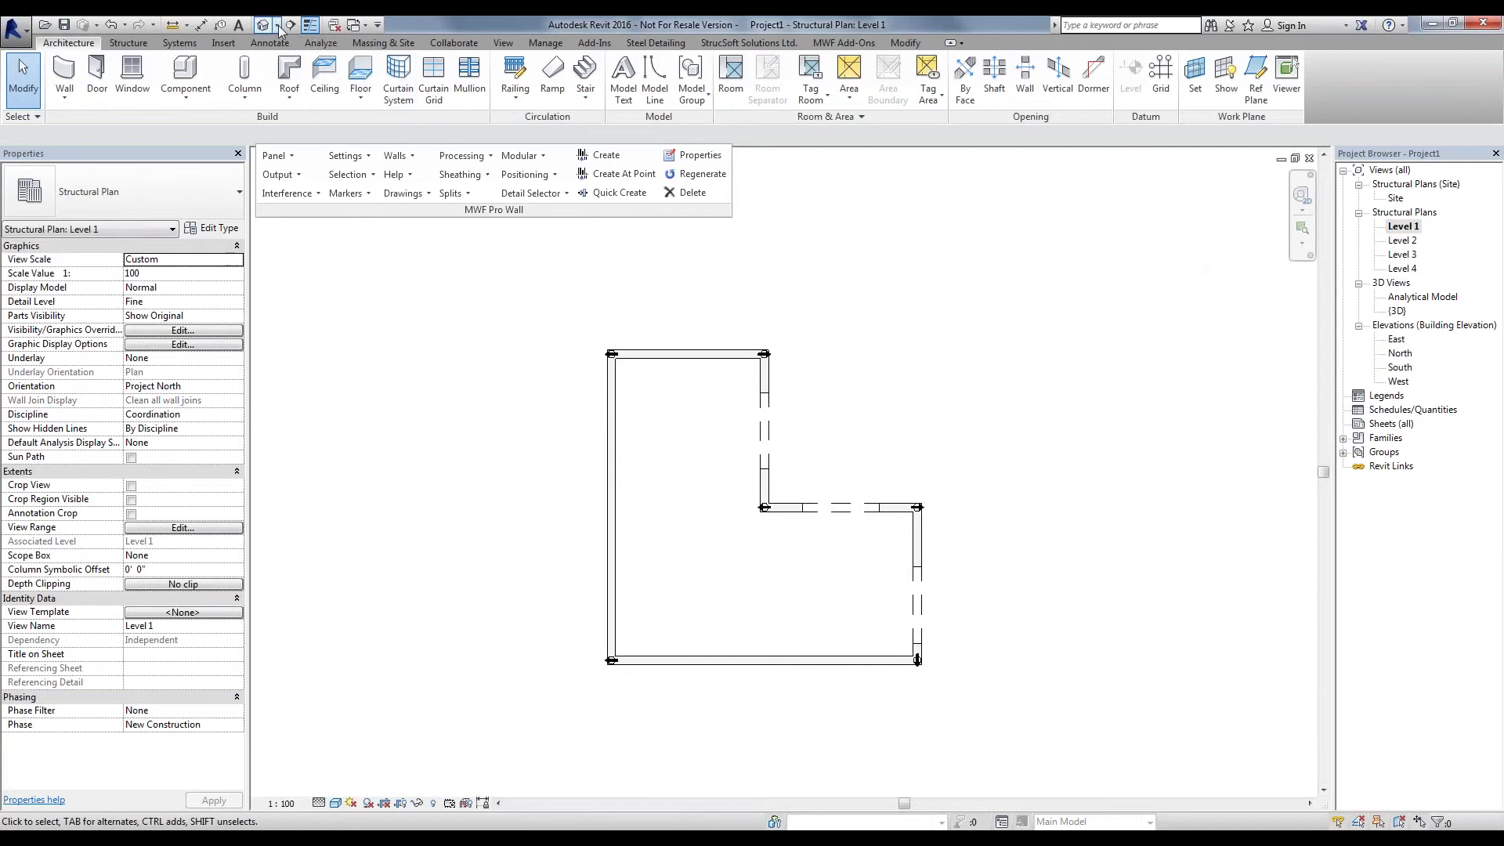
left_click(683, 363)
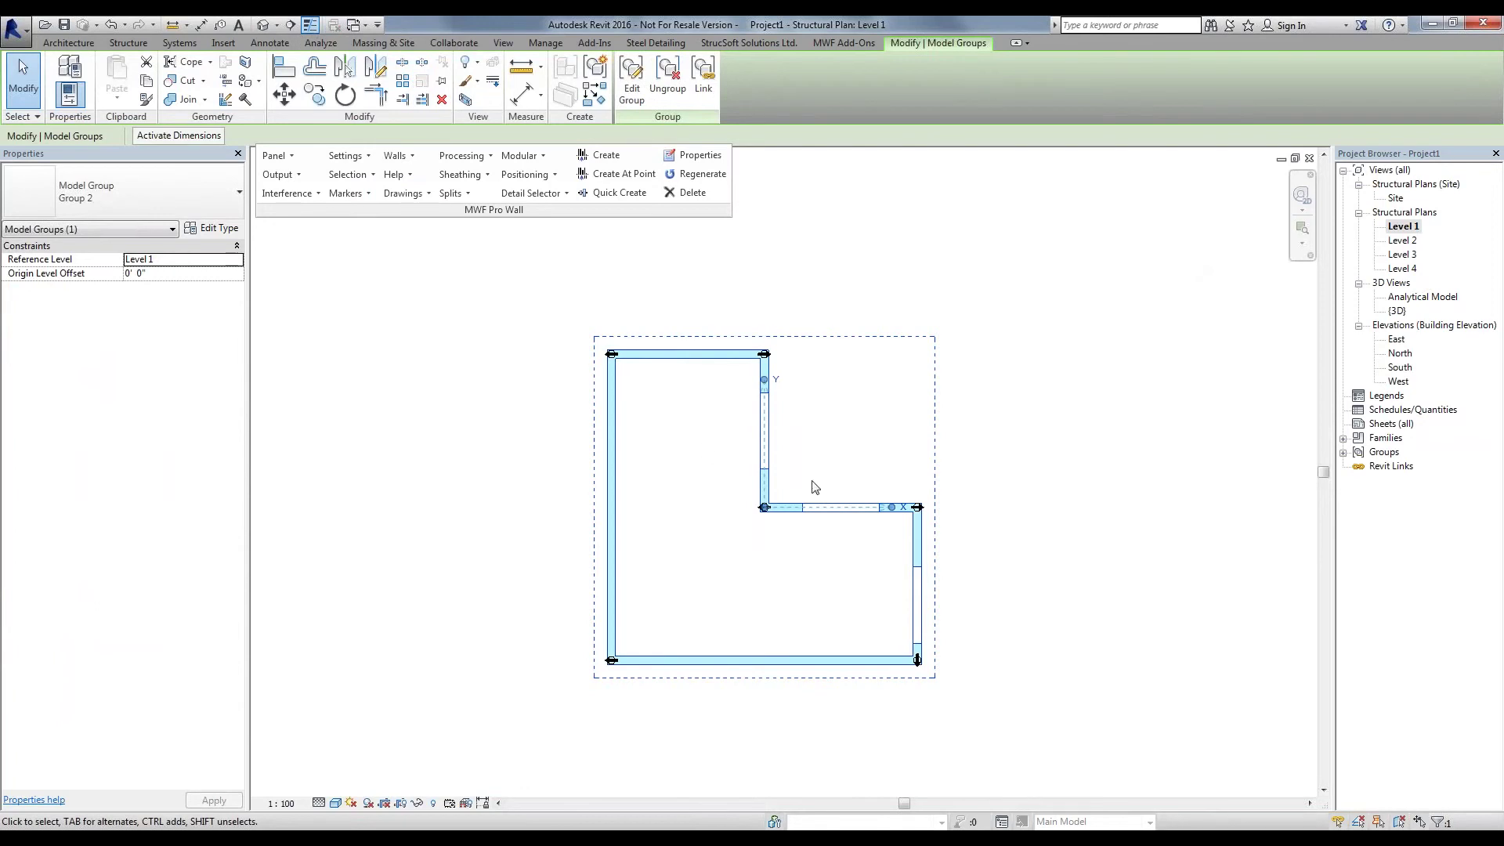
left_click(1021, 300)
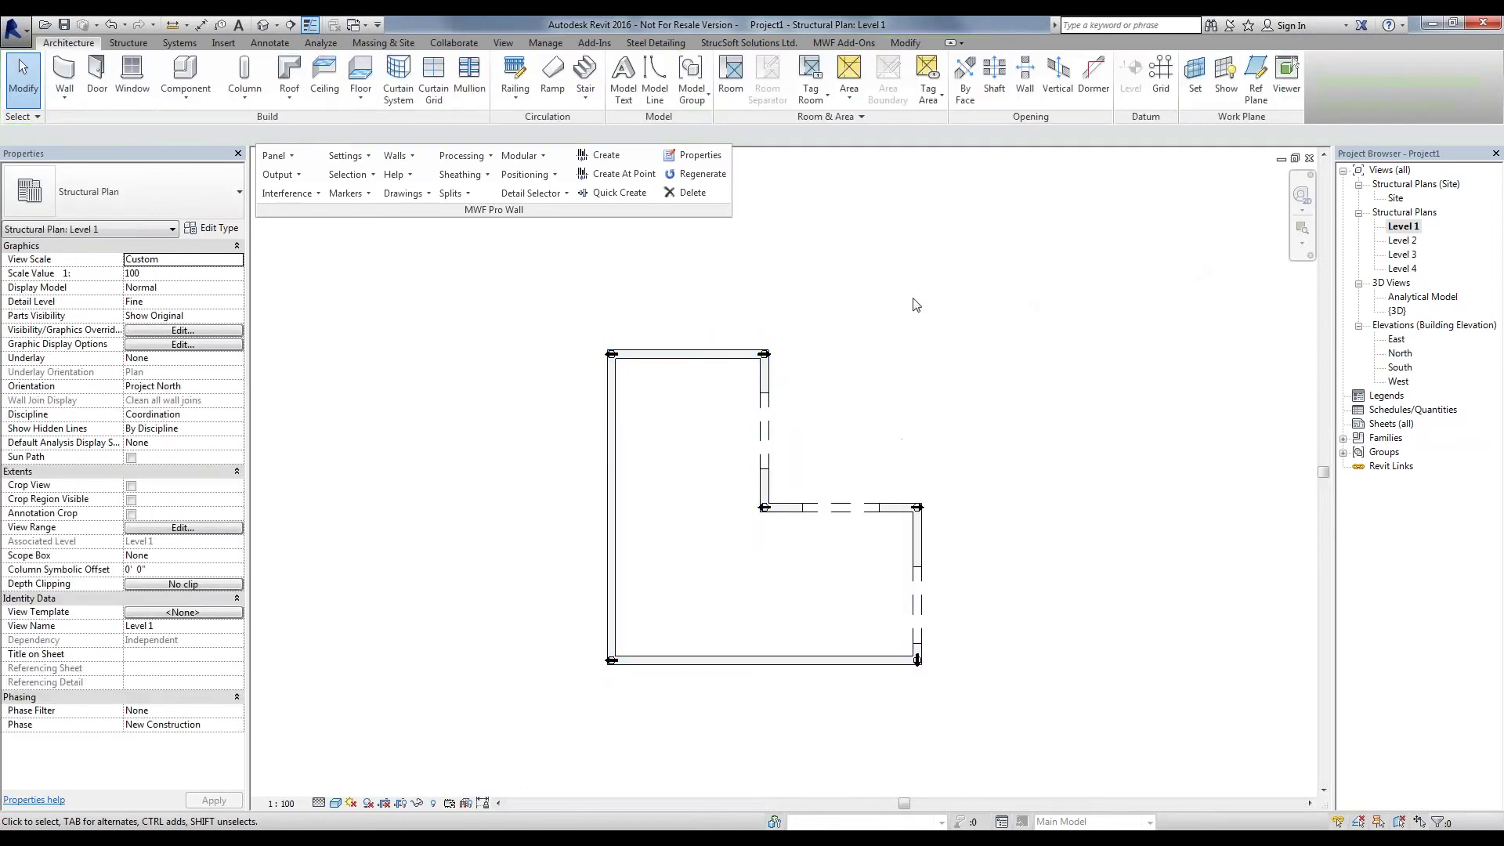
left_click(714, 360)
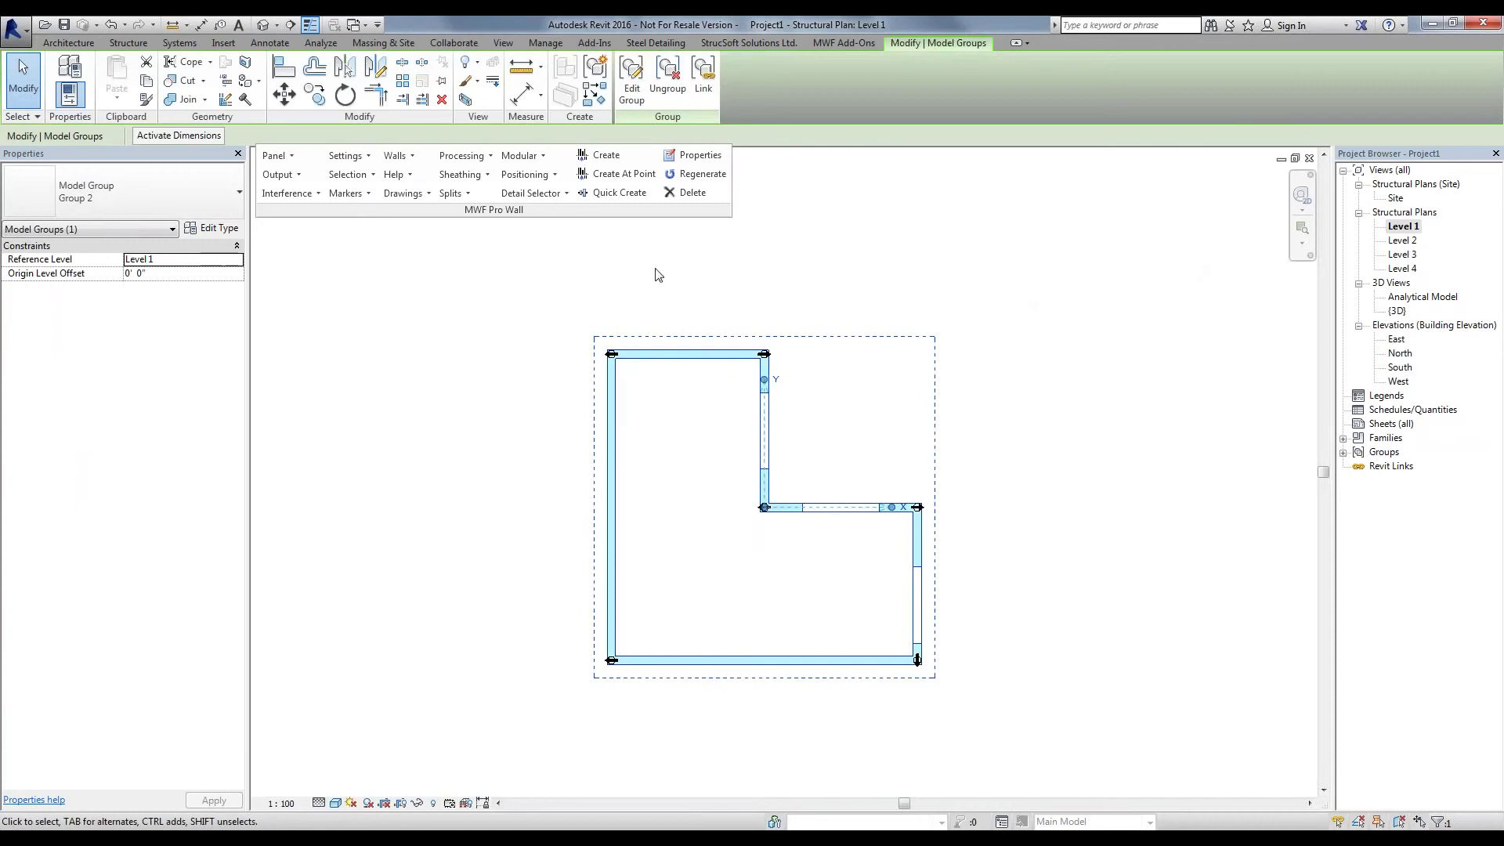
left_click(605, 155)
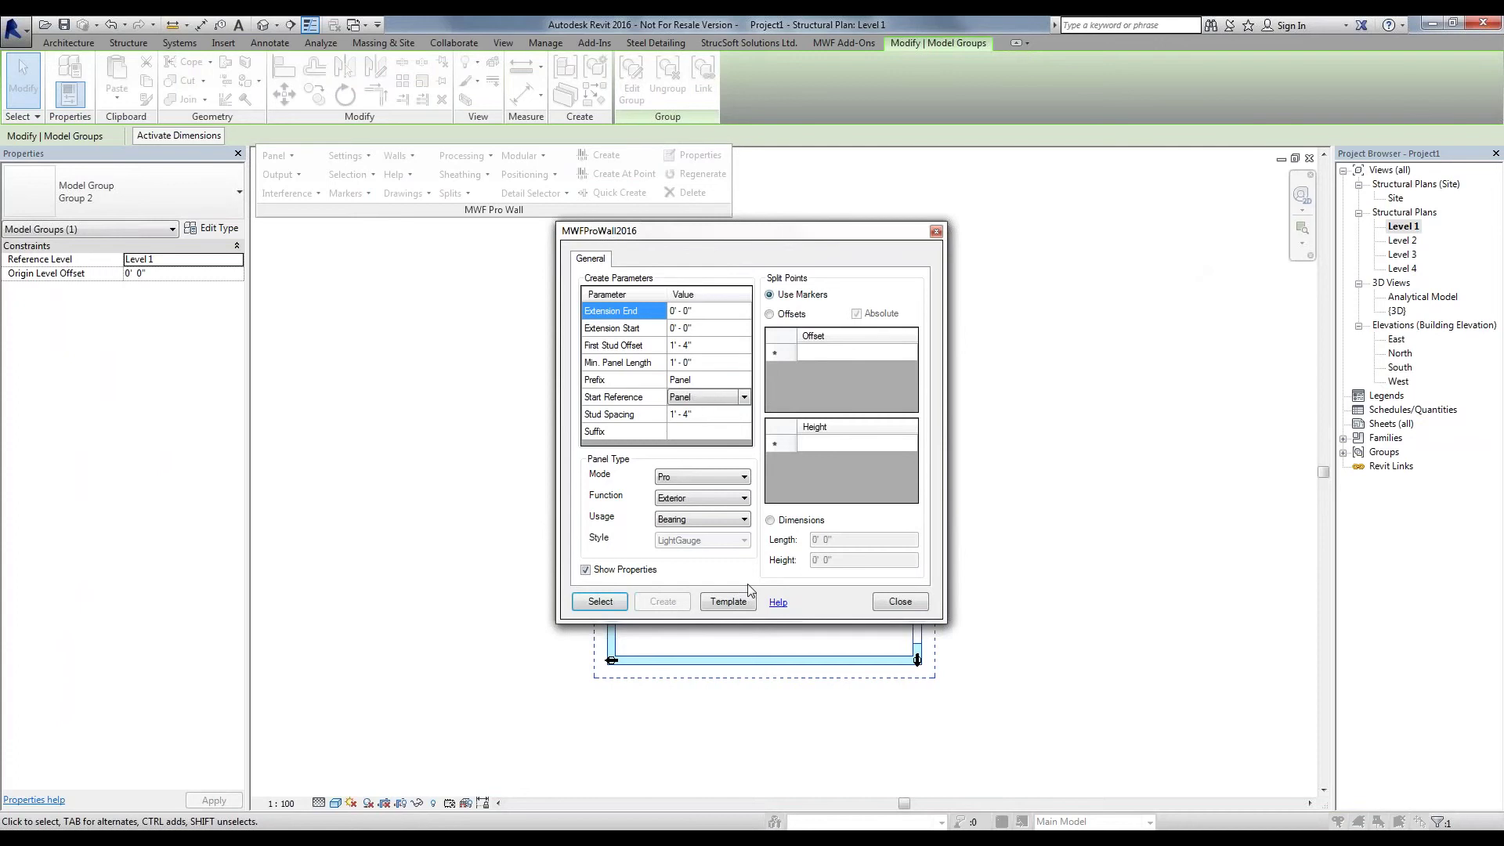
left_click(901, 600)
Select the connected chain of all six Level 1 walls
left_click(1111, 379)
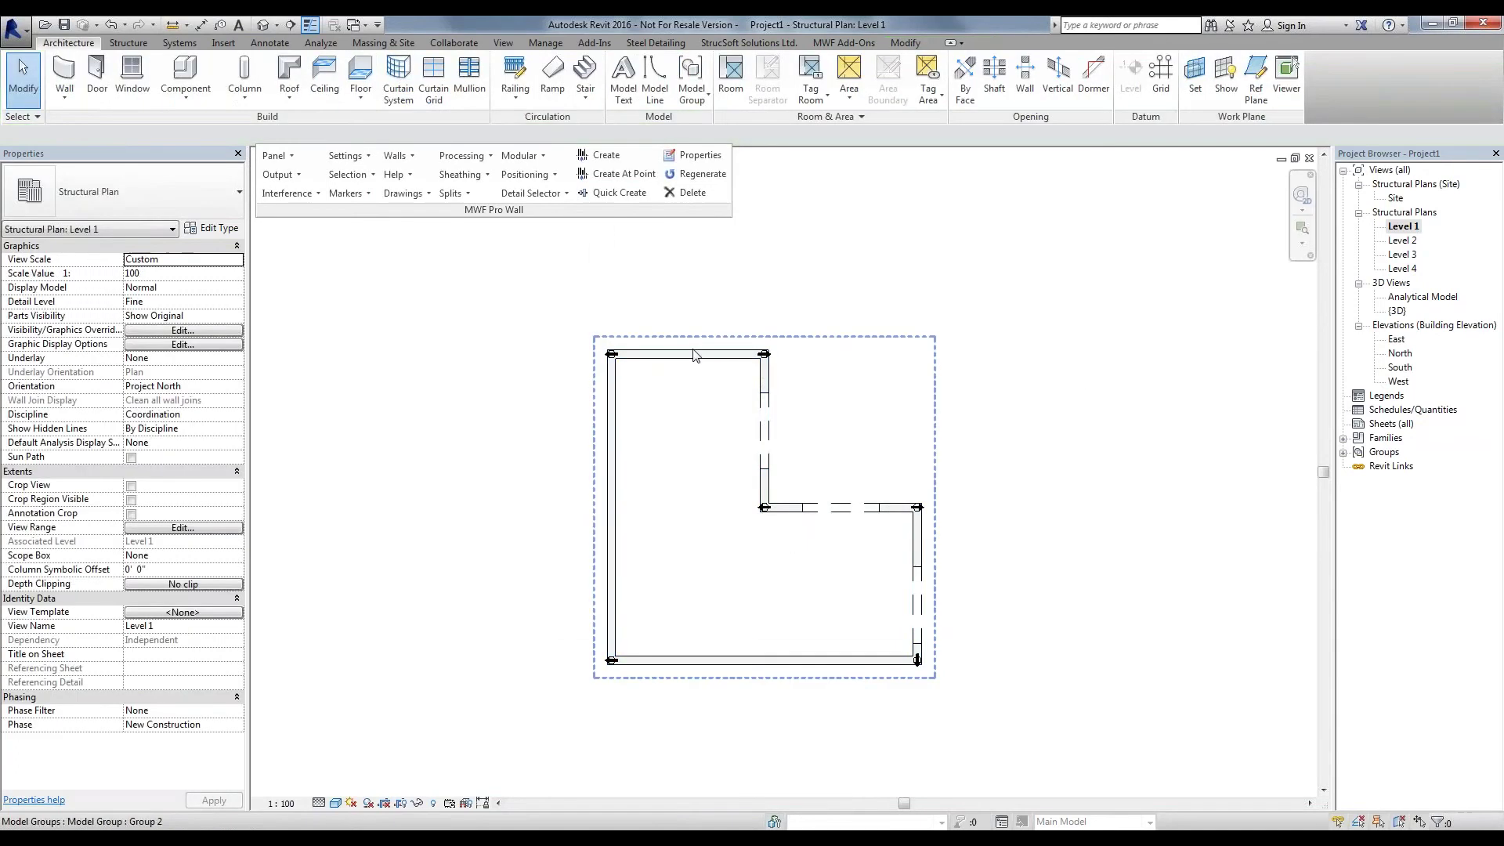
key("Tab")
left_click(693, 355)
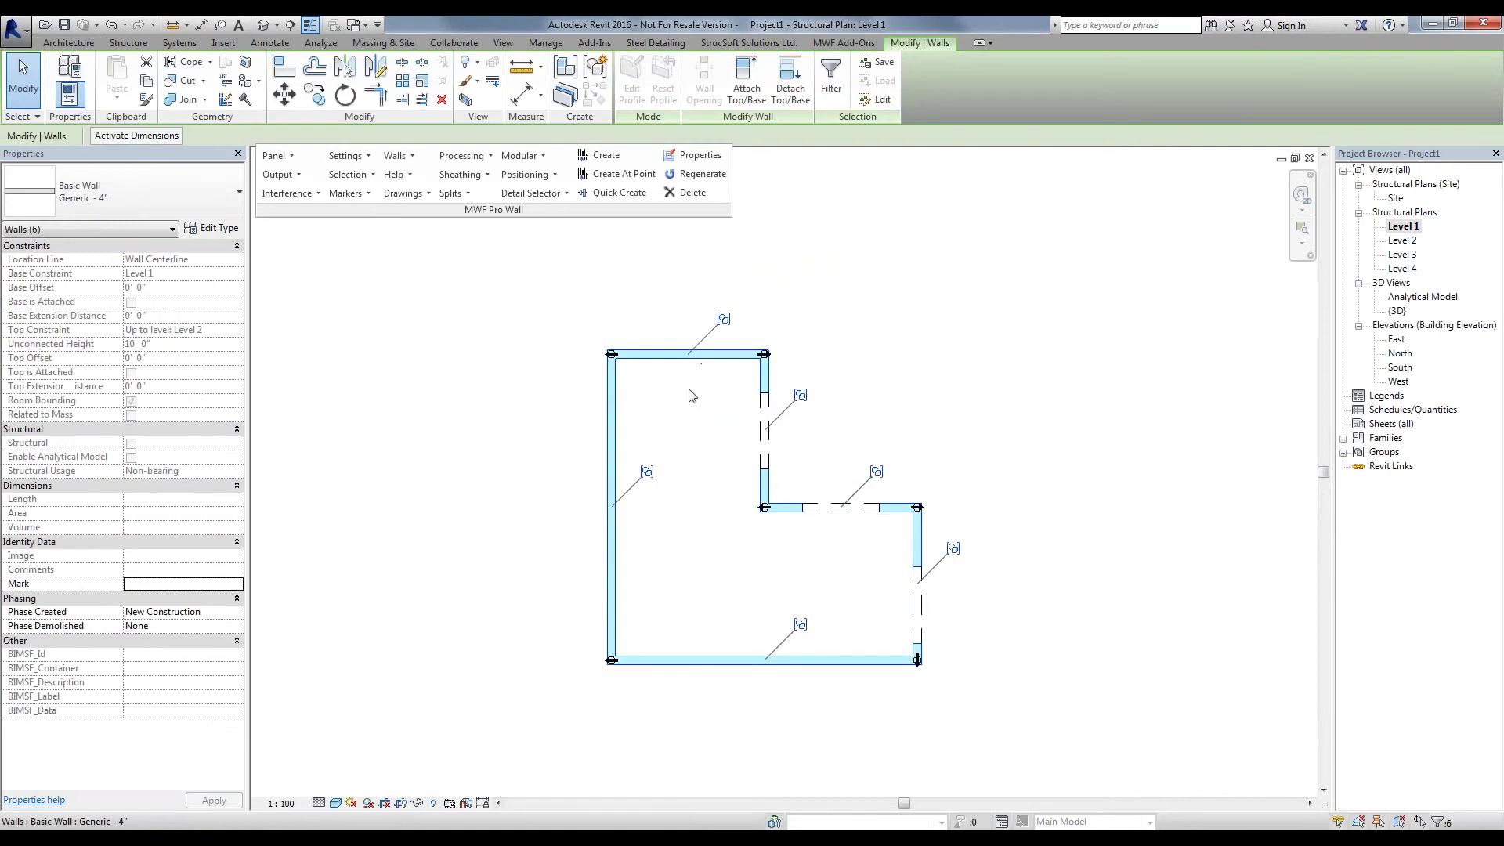
Frame the walls as panels Panel8–Panel13 with the project-stored 400S template set active
left_click(619, 161)
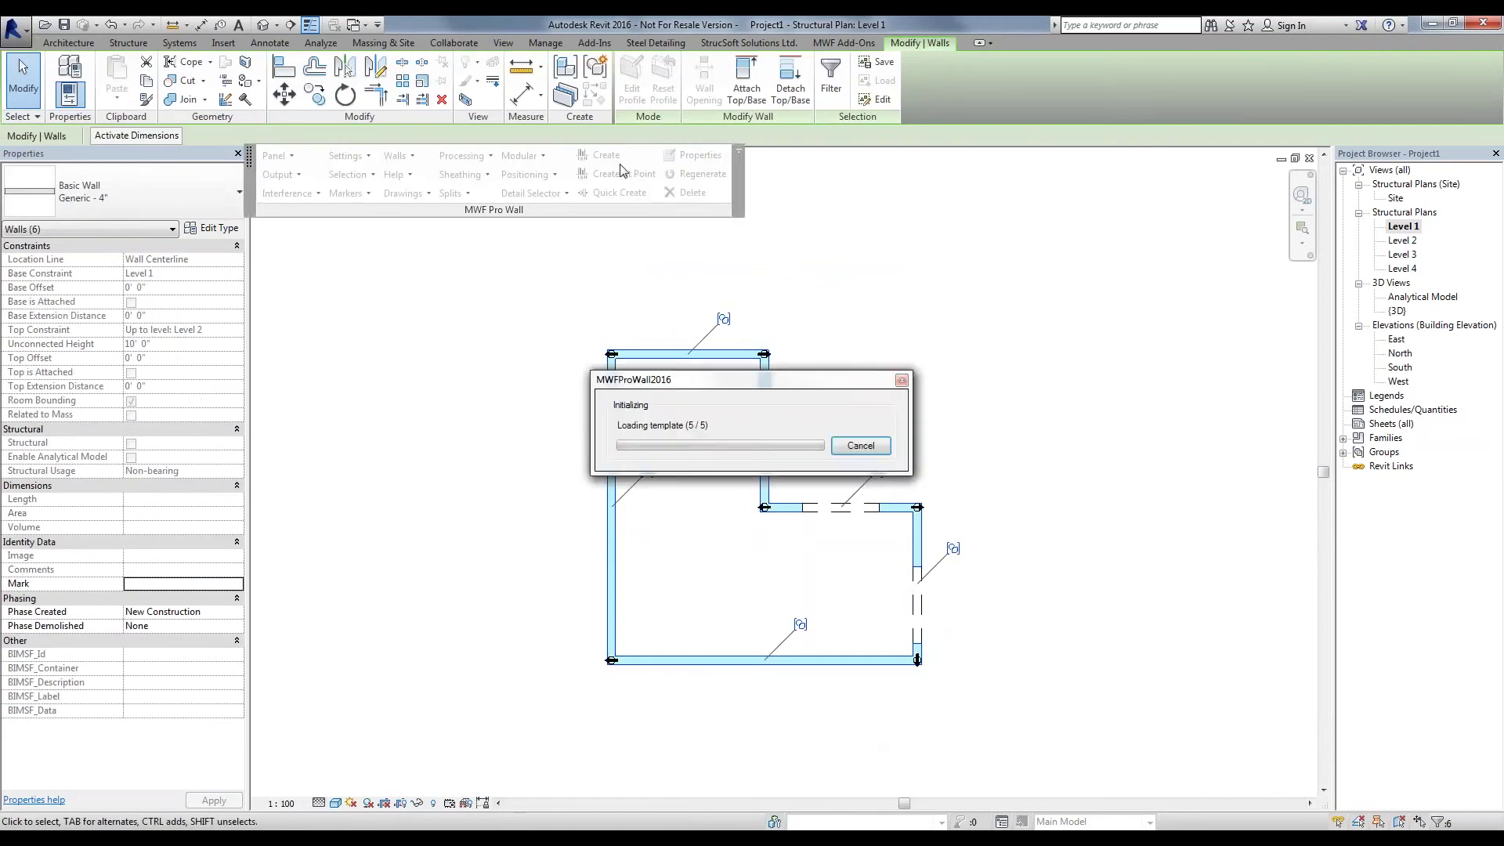
left_click(719, 604)
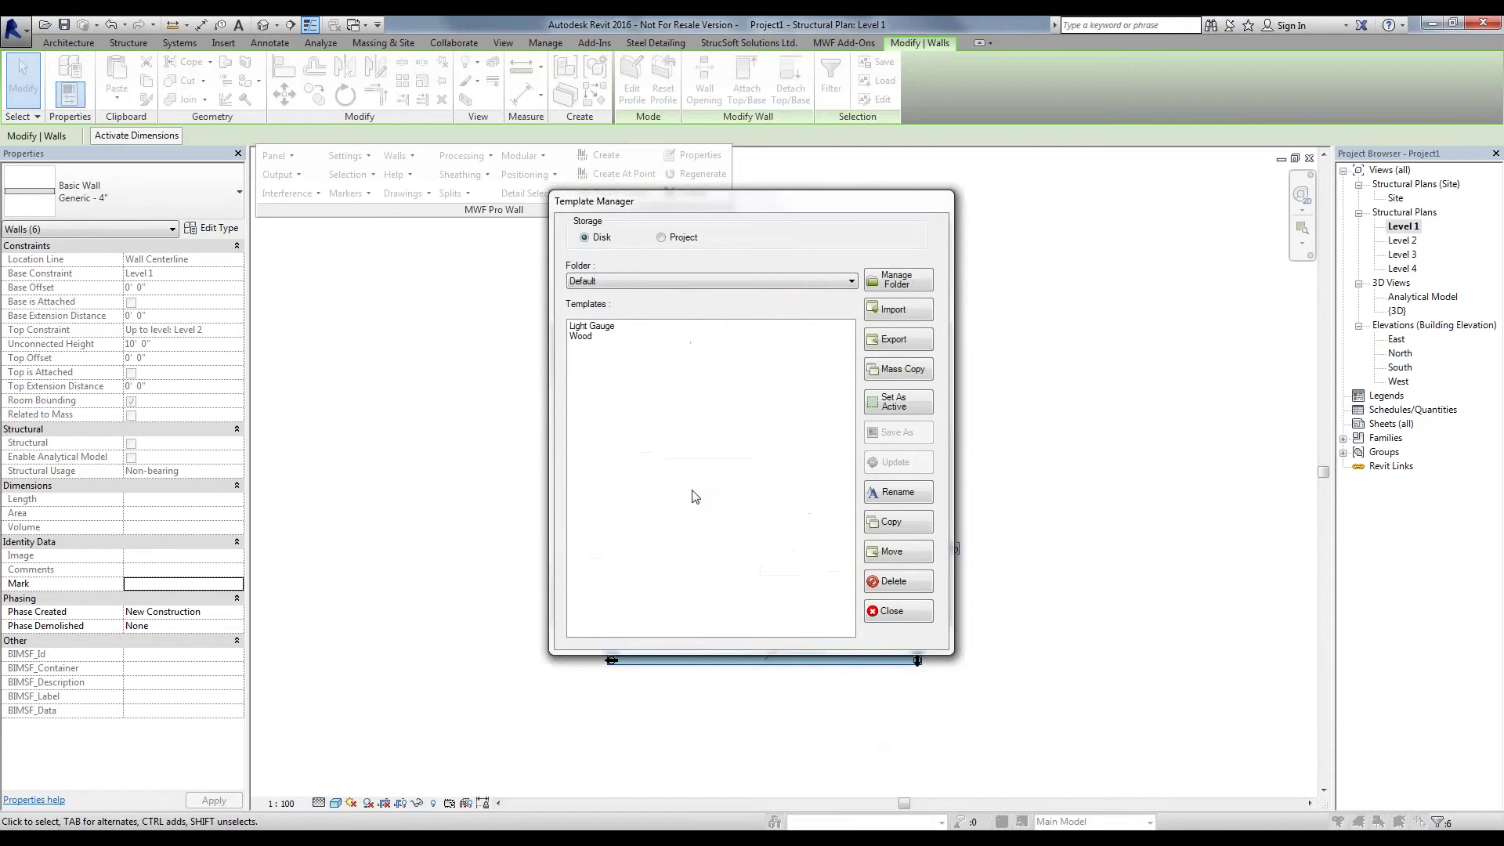
left_click(662, 238)
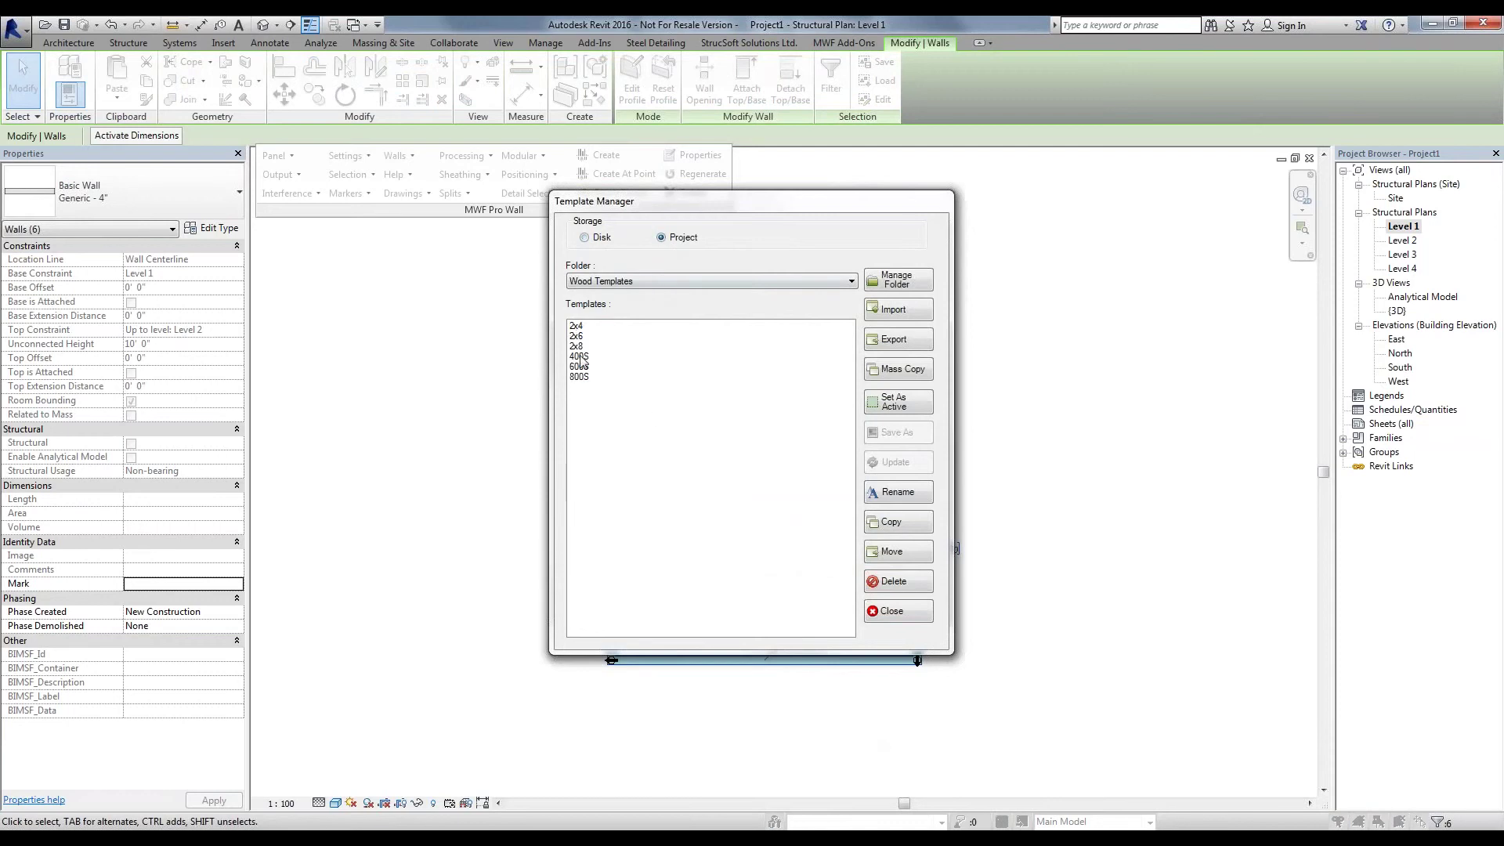
left_click(586, 358)
left_click(901, 406)
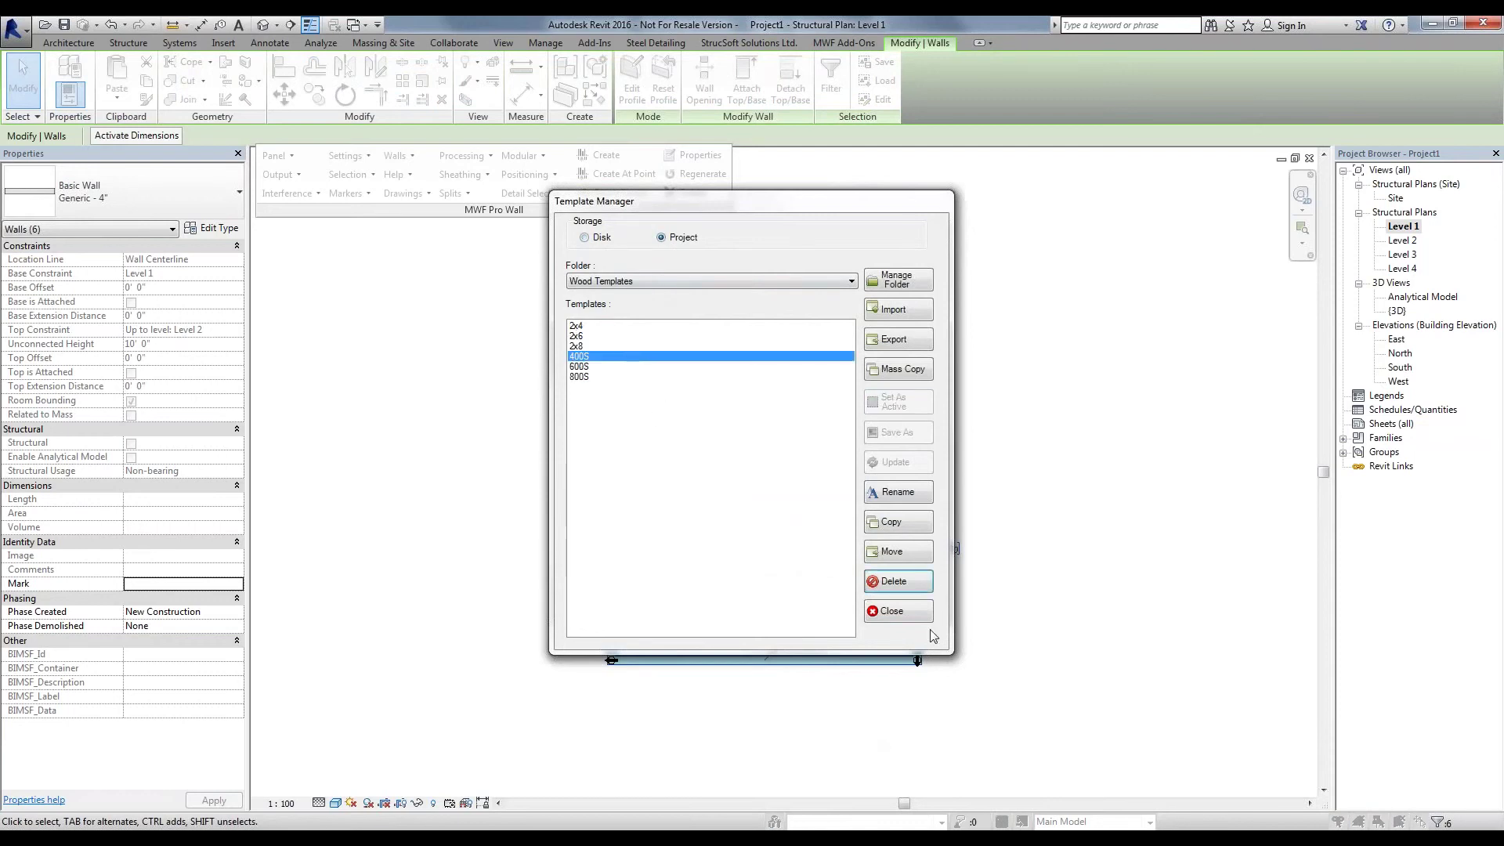
left_click(909, 613)
left_click(657, 605)
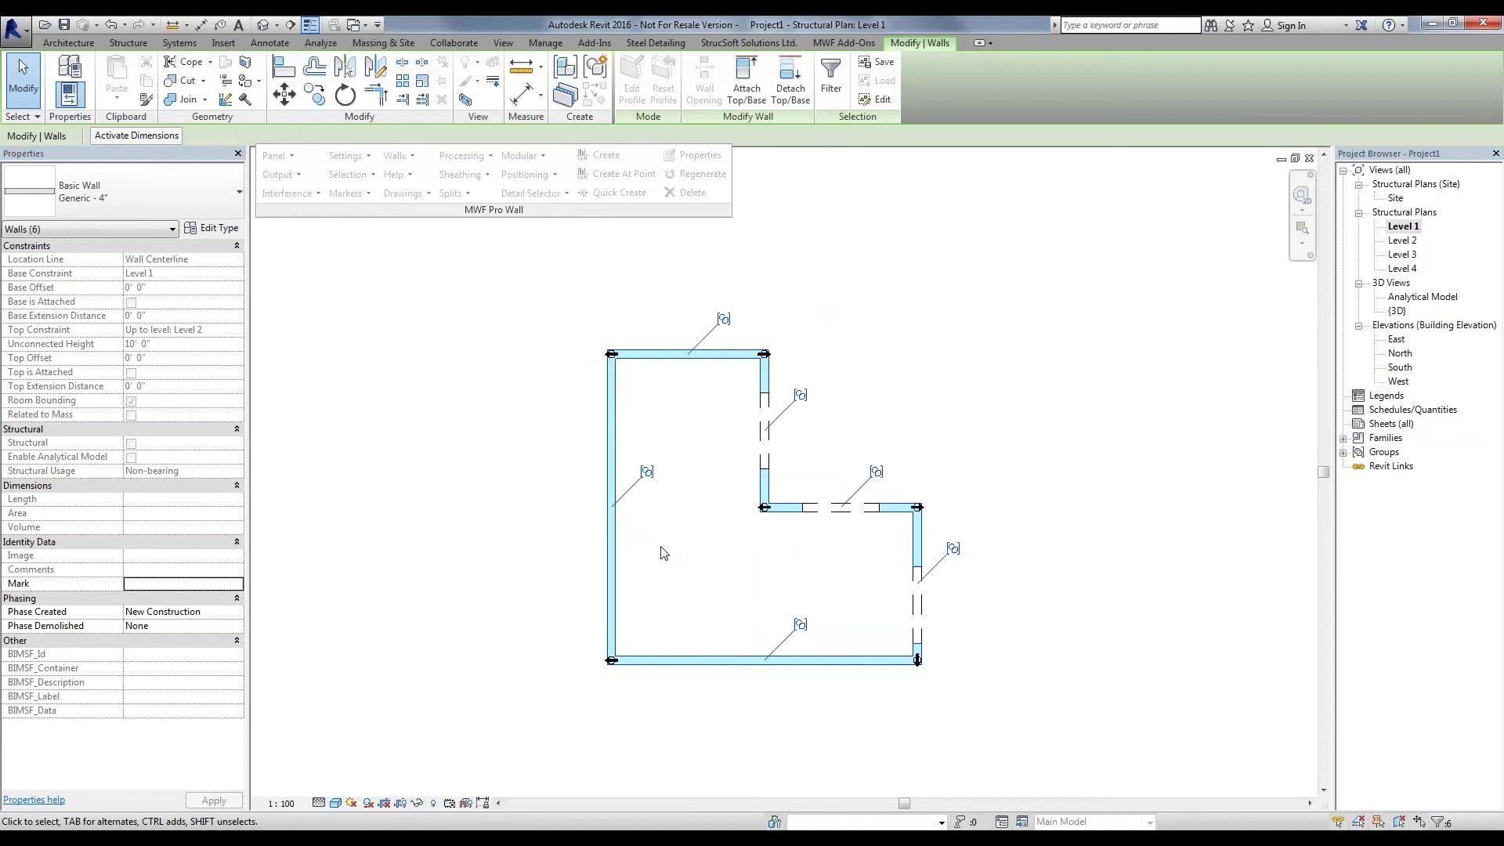
left_click(612, 588)
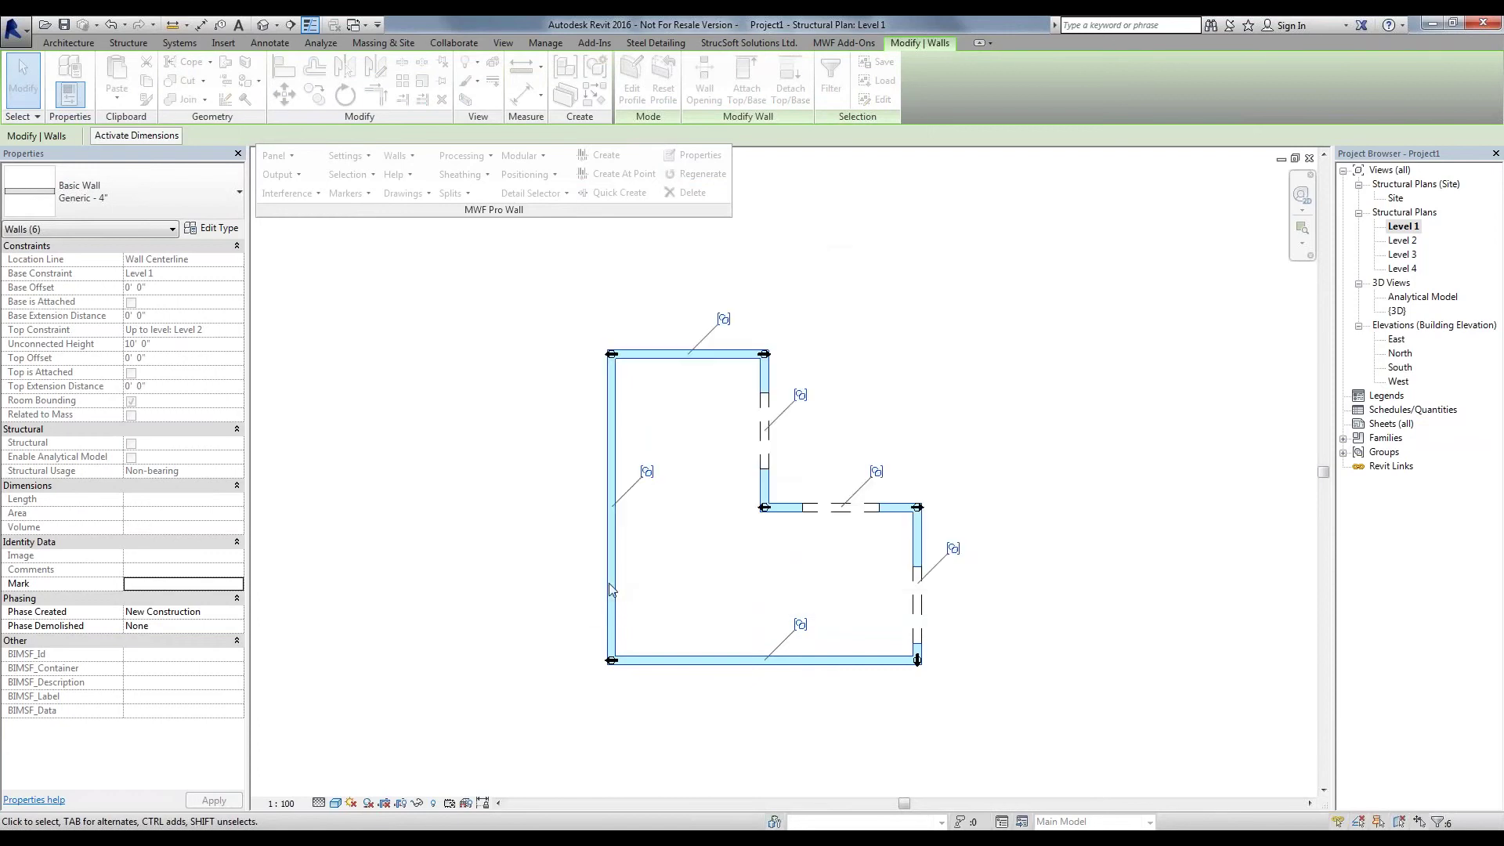
Pan the Level 1 plan and open the {3D} view showing the framed ground-floor group
left_click(1000, 428)
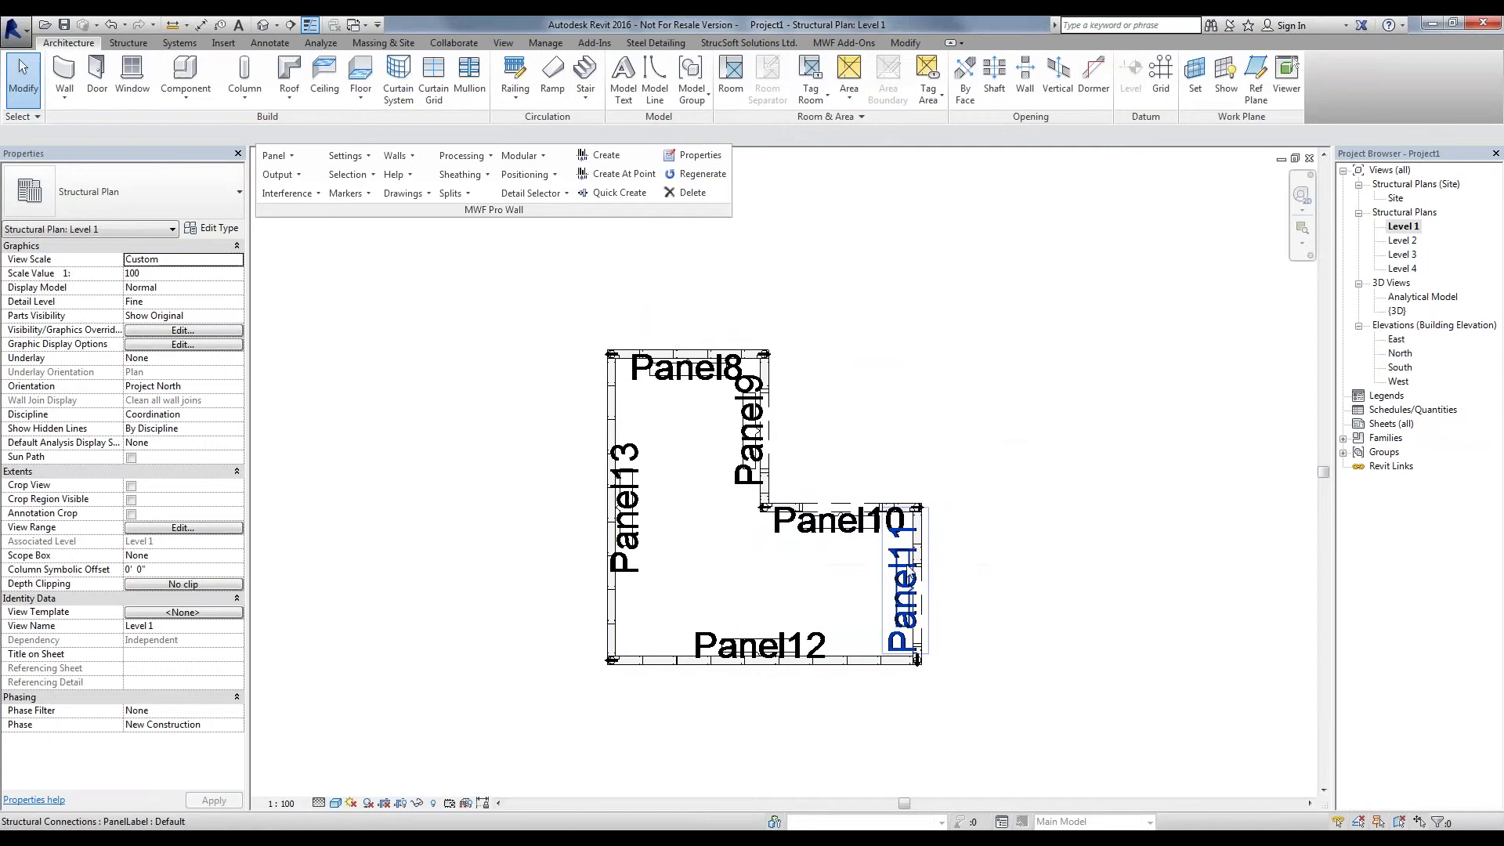
middle_click_drag(970, 536, 890, 558)
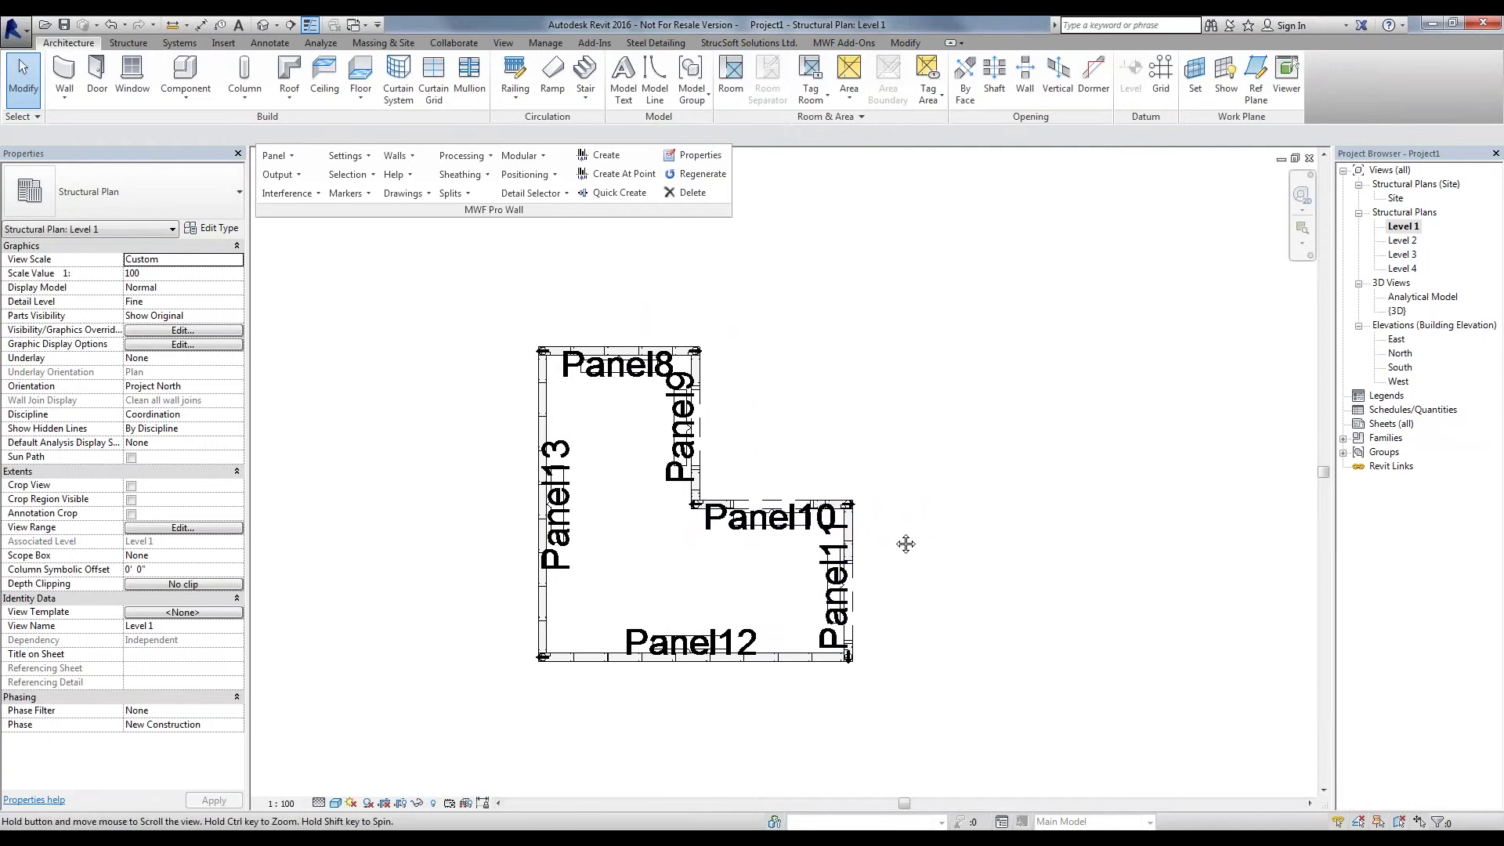
double_click(1401, 312)
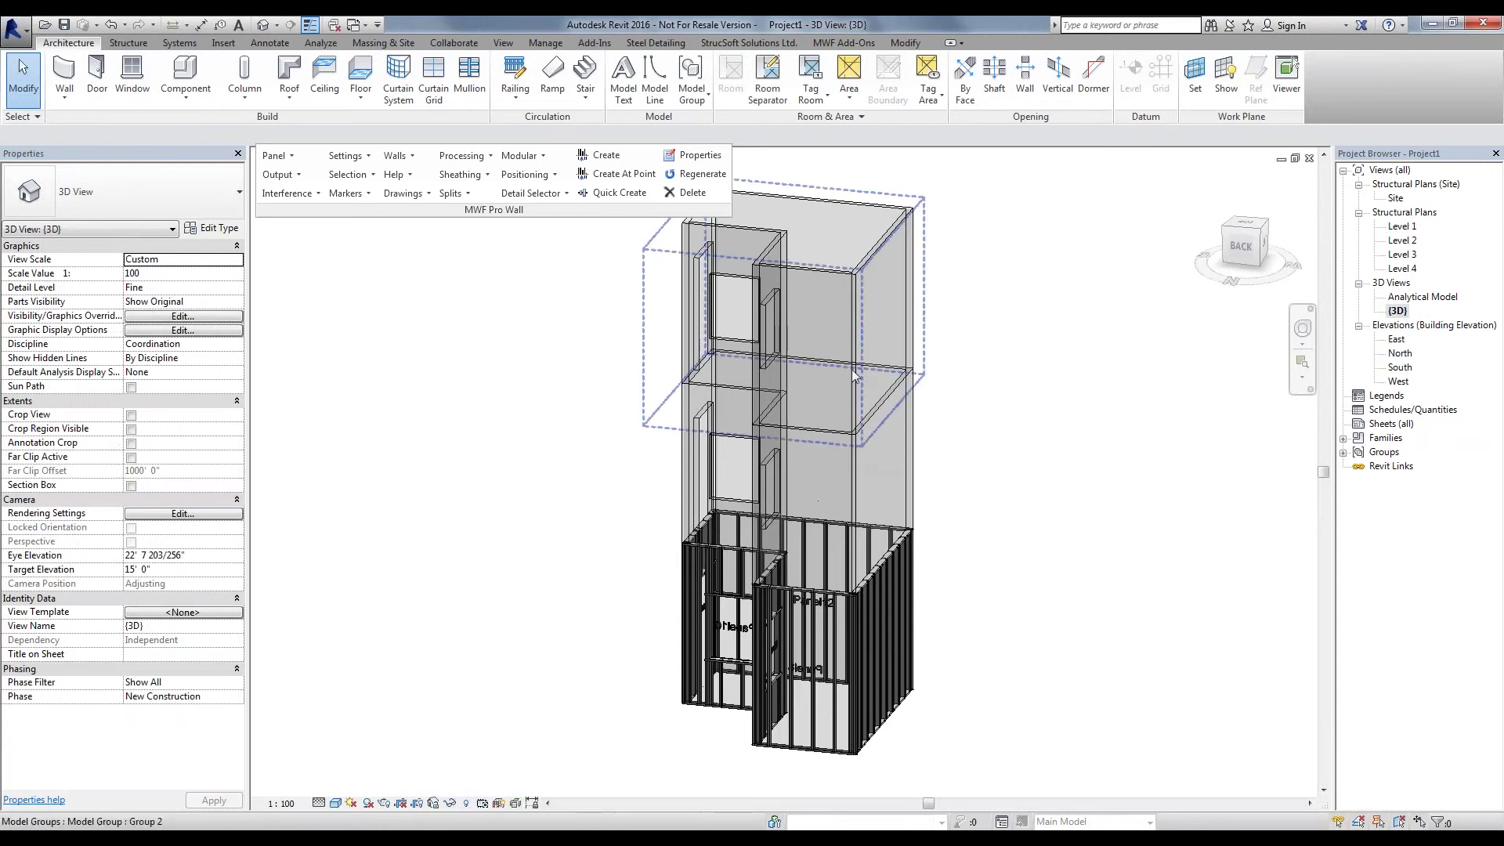
left_click(519, 155)
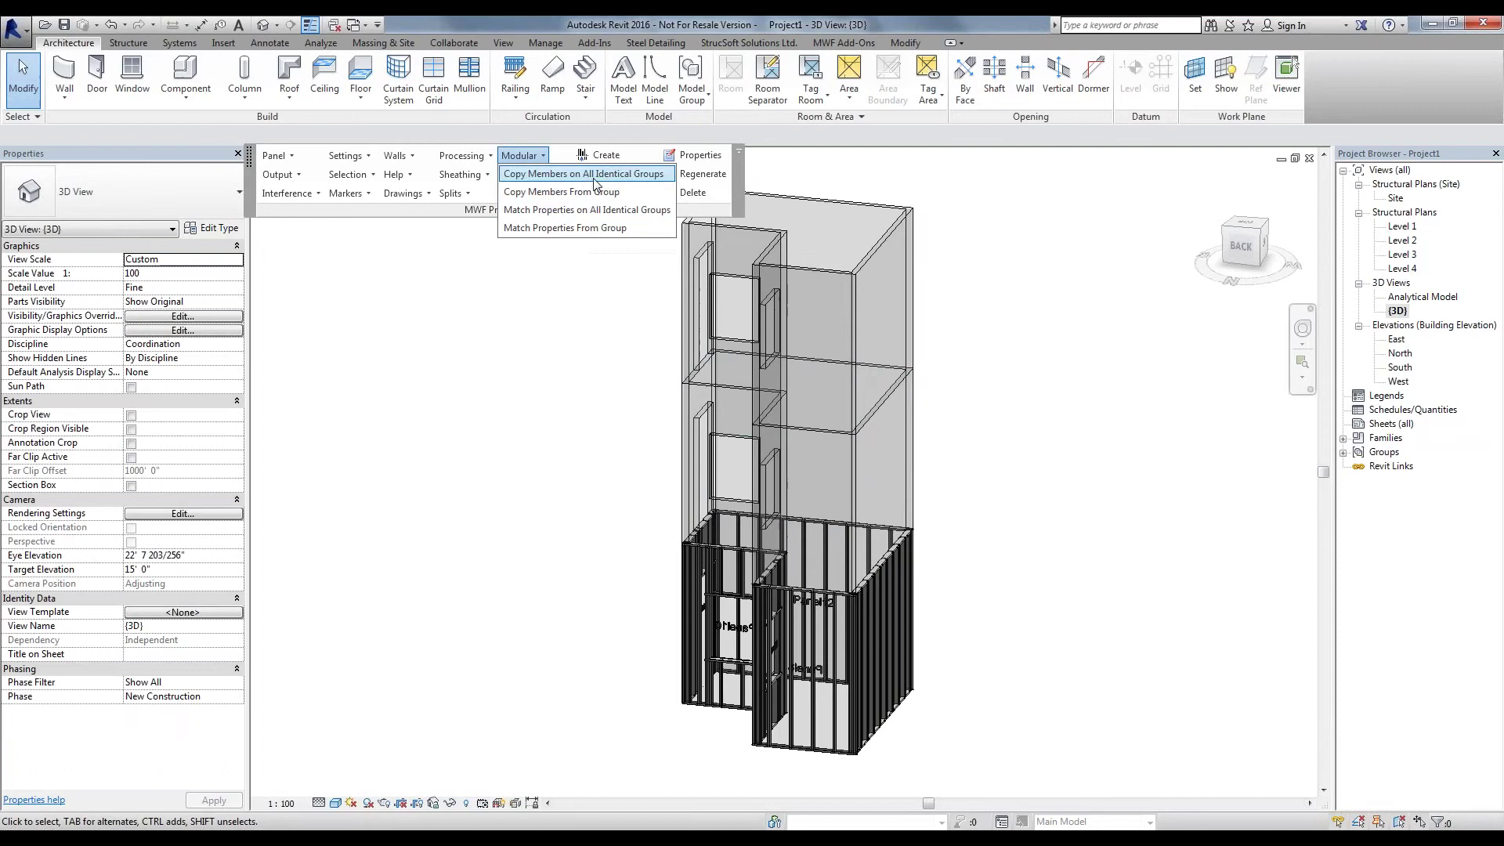
Run Copy Members on All Identical Groups on the framed first-floor model group
left_click(922, 658)
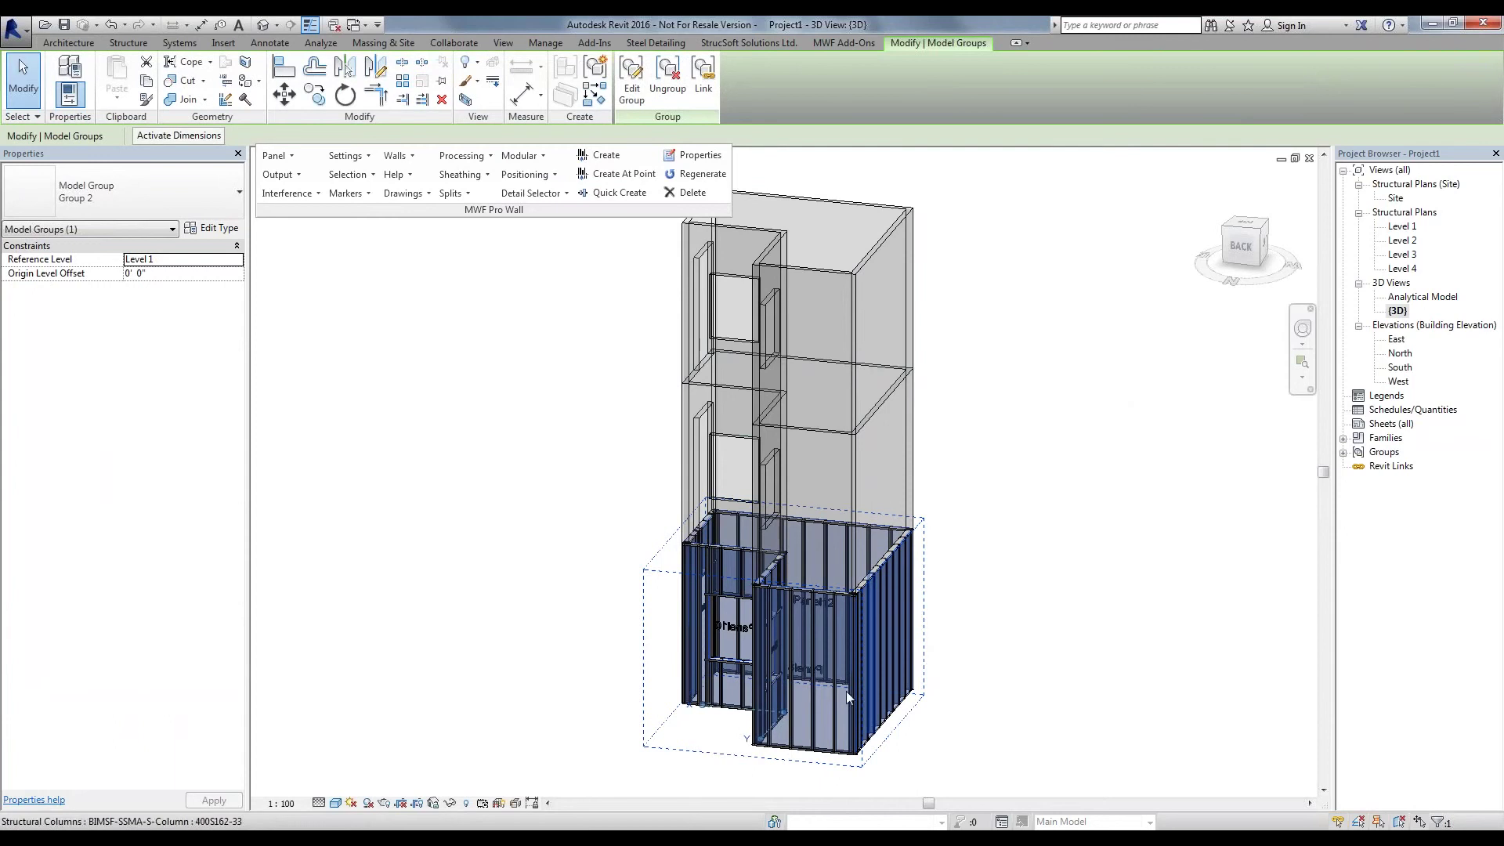
left_click(520, 155)
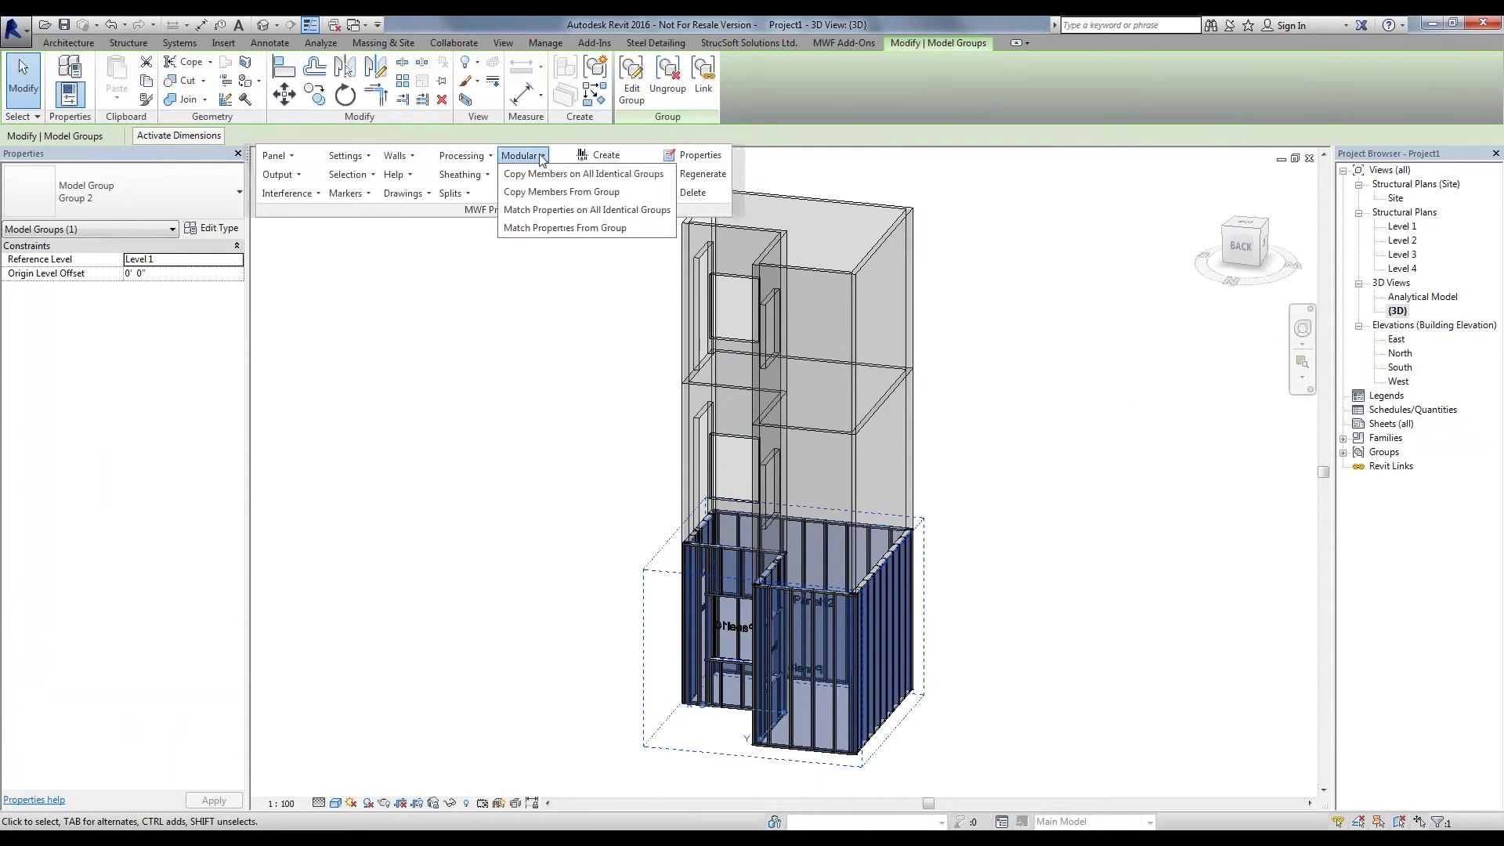
left_click(572, 180)
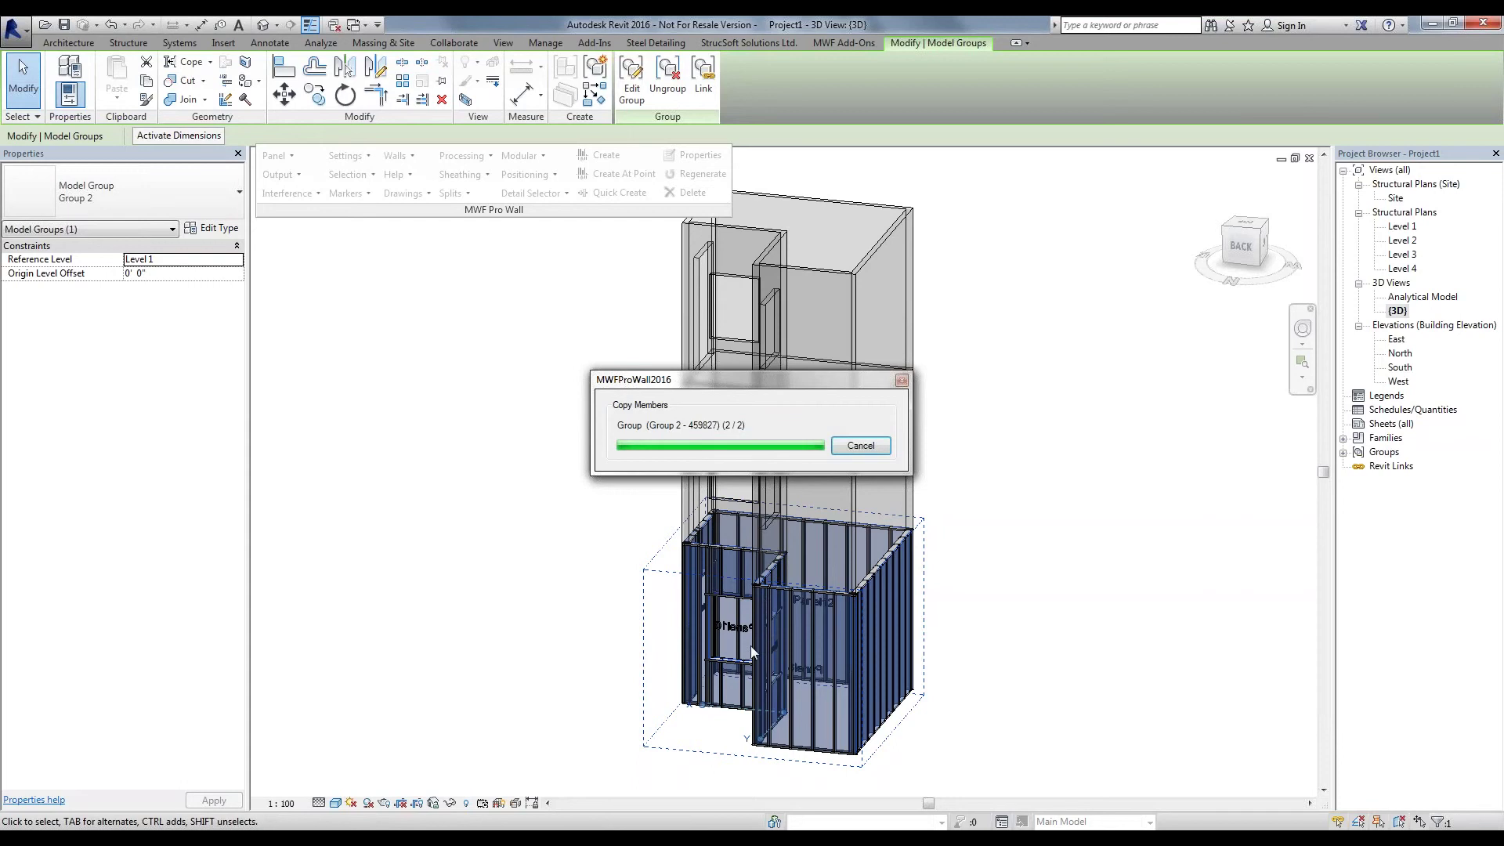
View the model from the back and inspect the Panel10 and Panel22 labels
left_click(1007, 510)
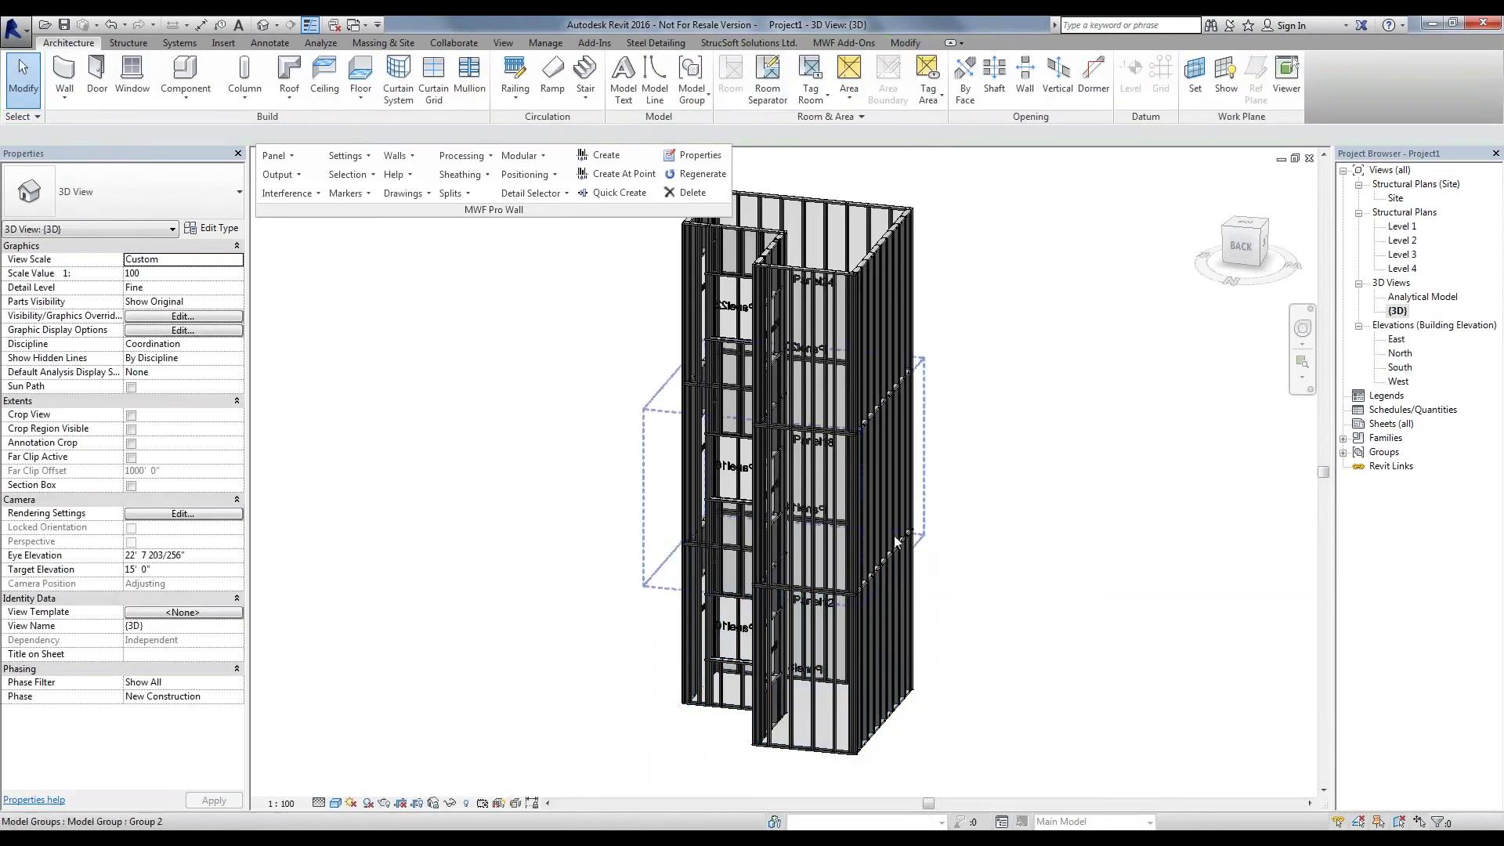
left_click(1241, 246)
left_click(730, 654)
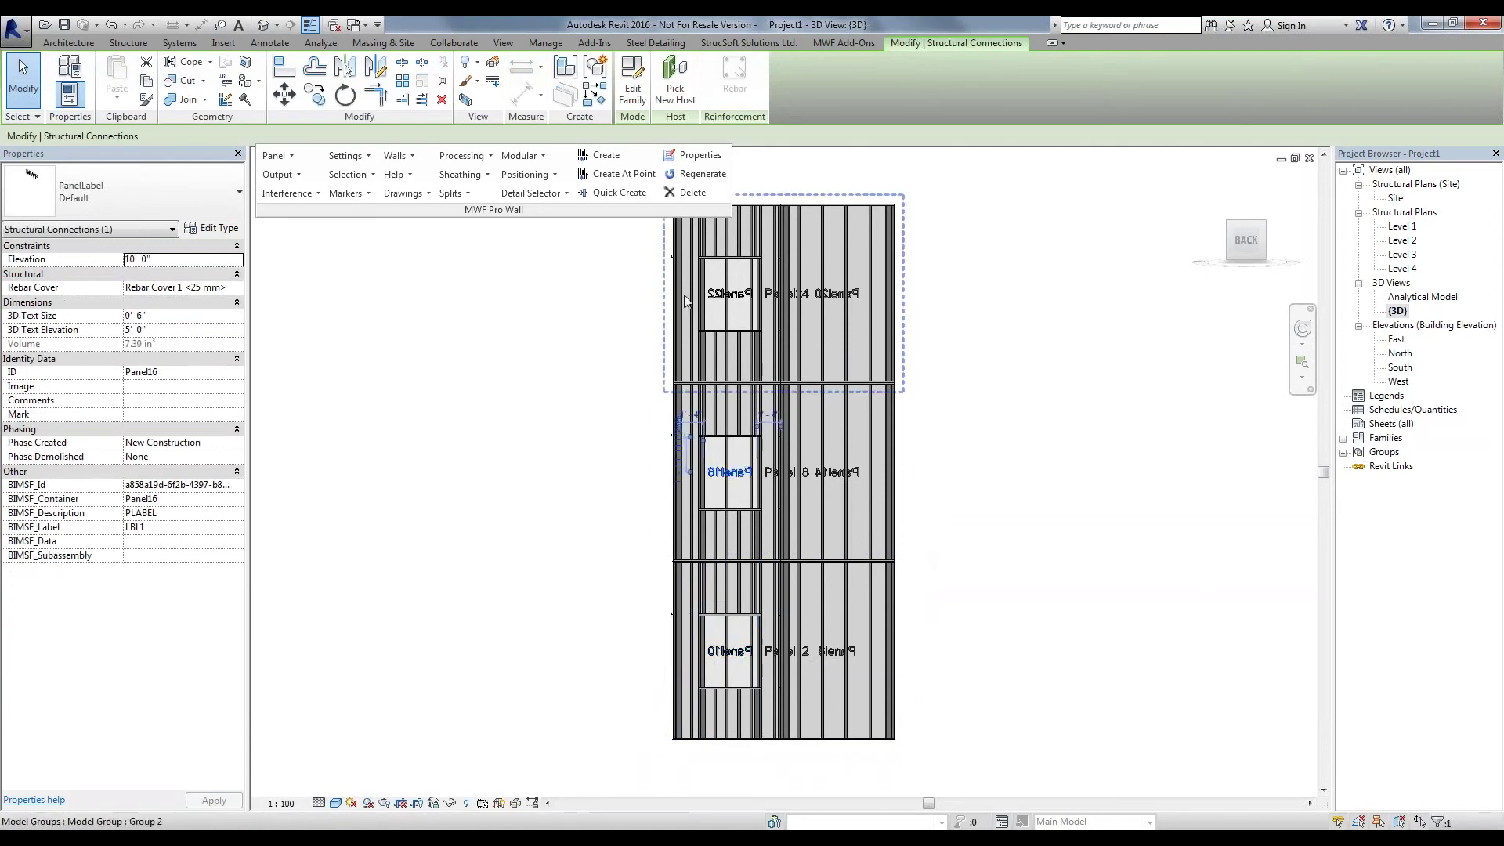
left_click(730, 297)
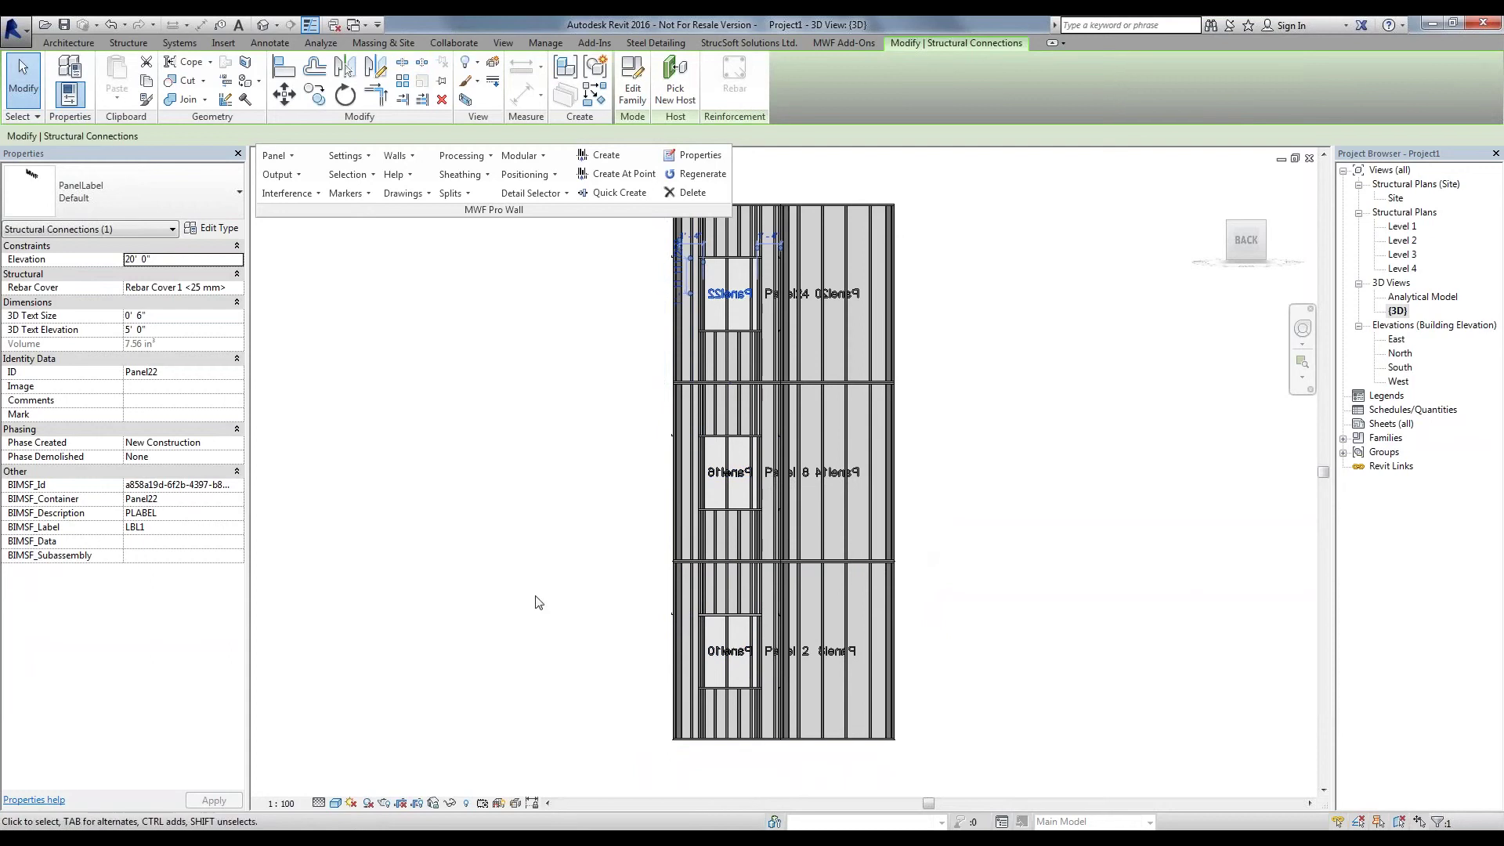
left_click(547, 612)
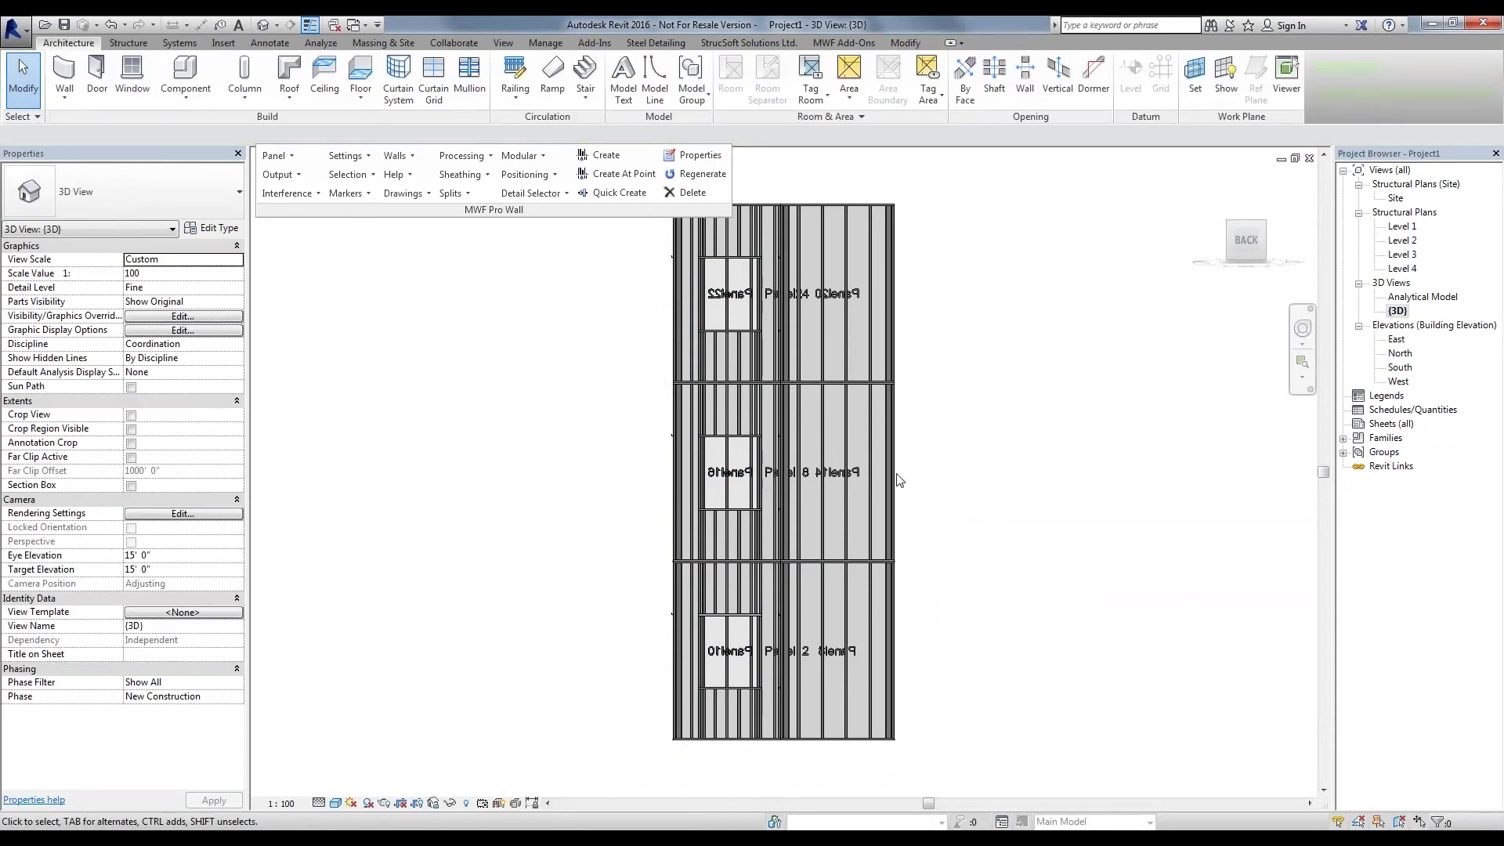
Return to an isometric view and check Panel22's MWF properties from an upper corner stud
middle_click_drag(648, 601, 887, 685, "shift")
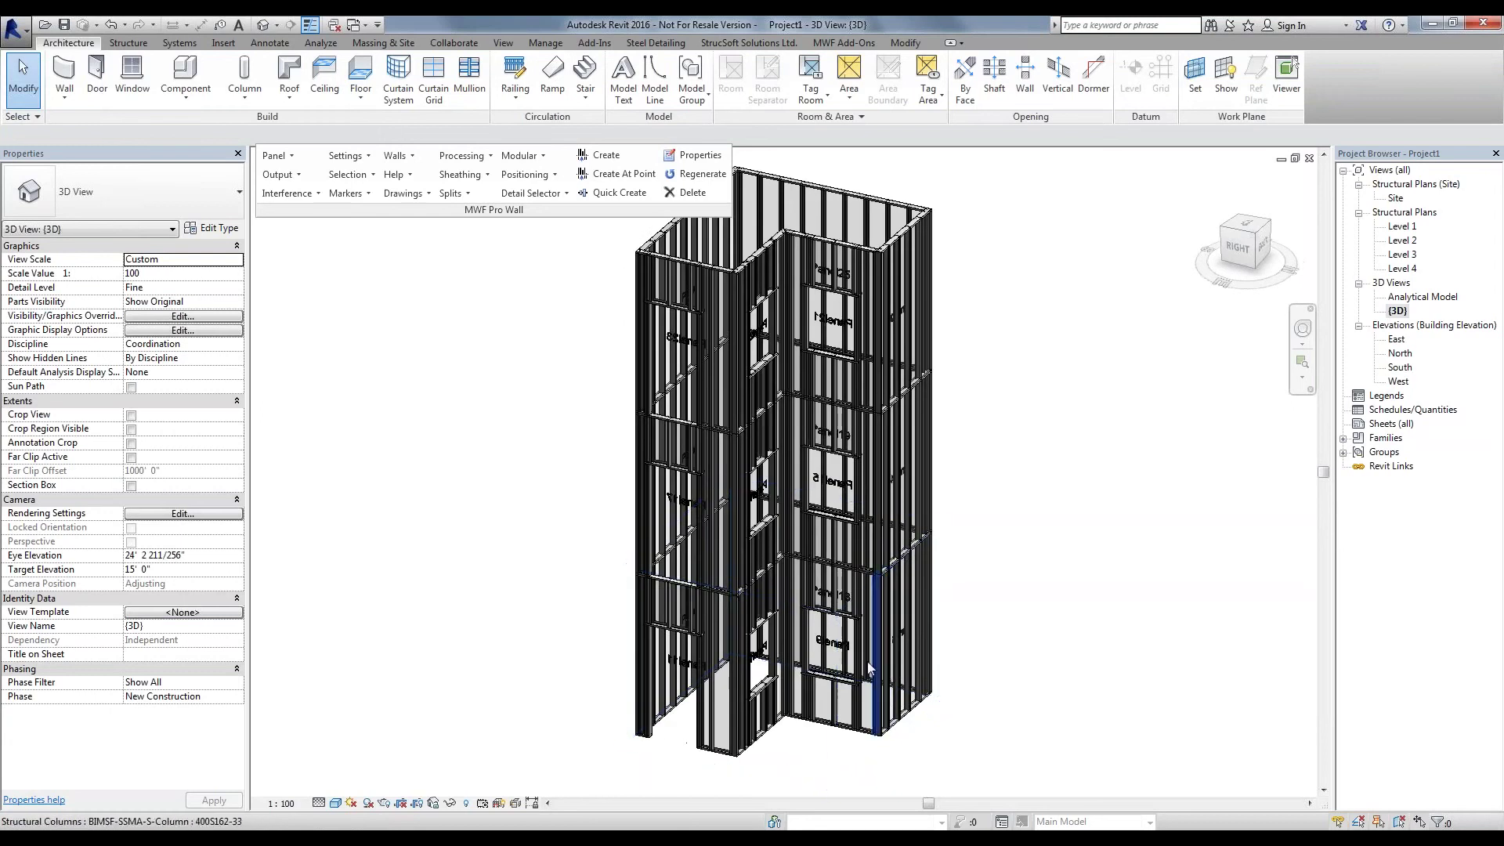
left_click(748, 279)
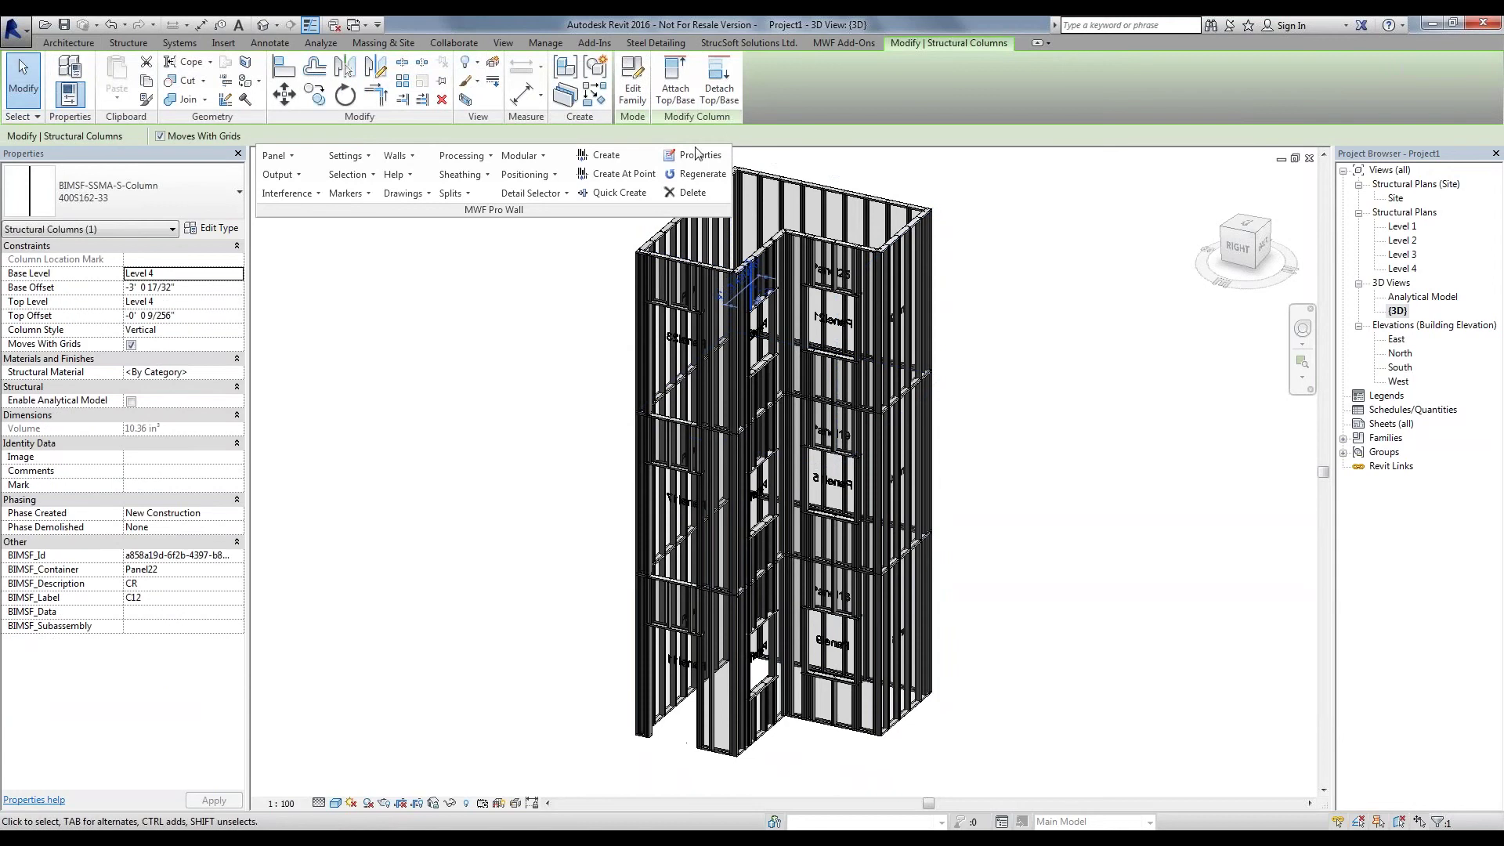
left_click(698, 153)
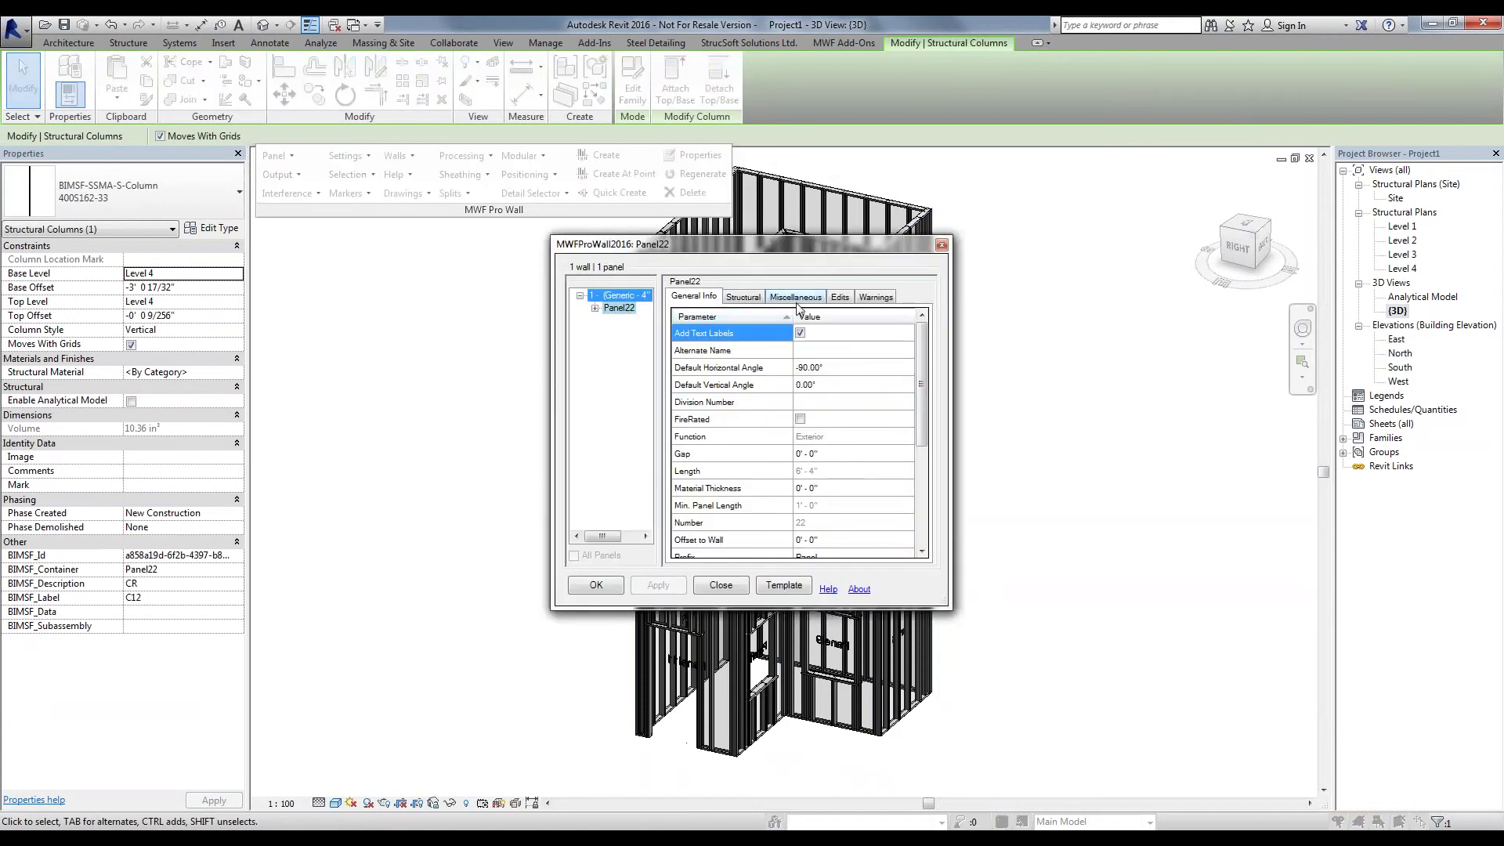
left_click(721, 586)
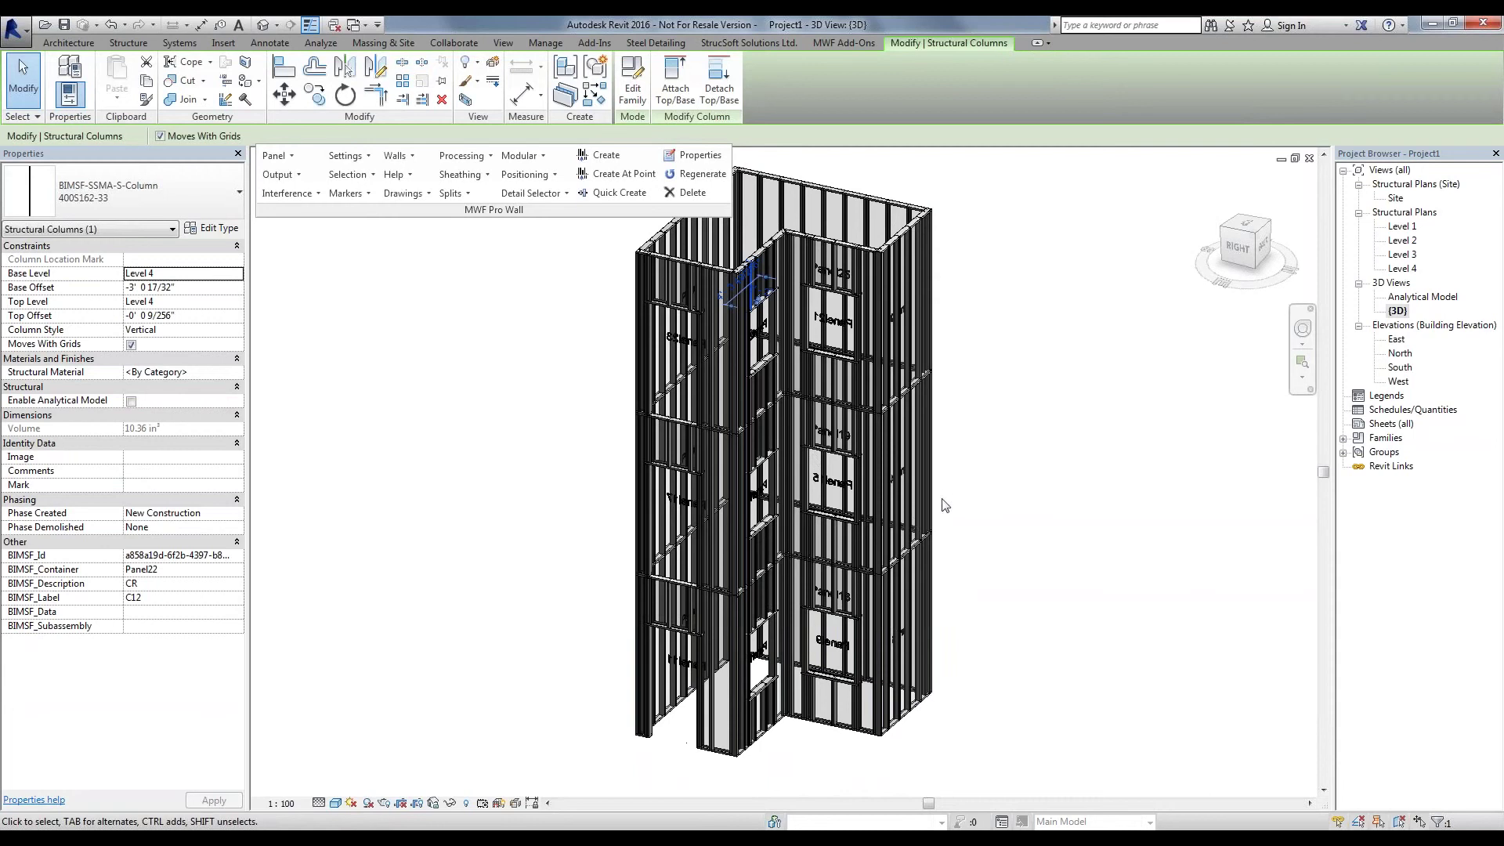
left_click(995, 453)
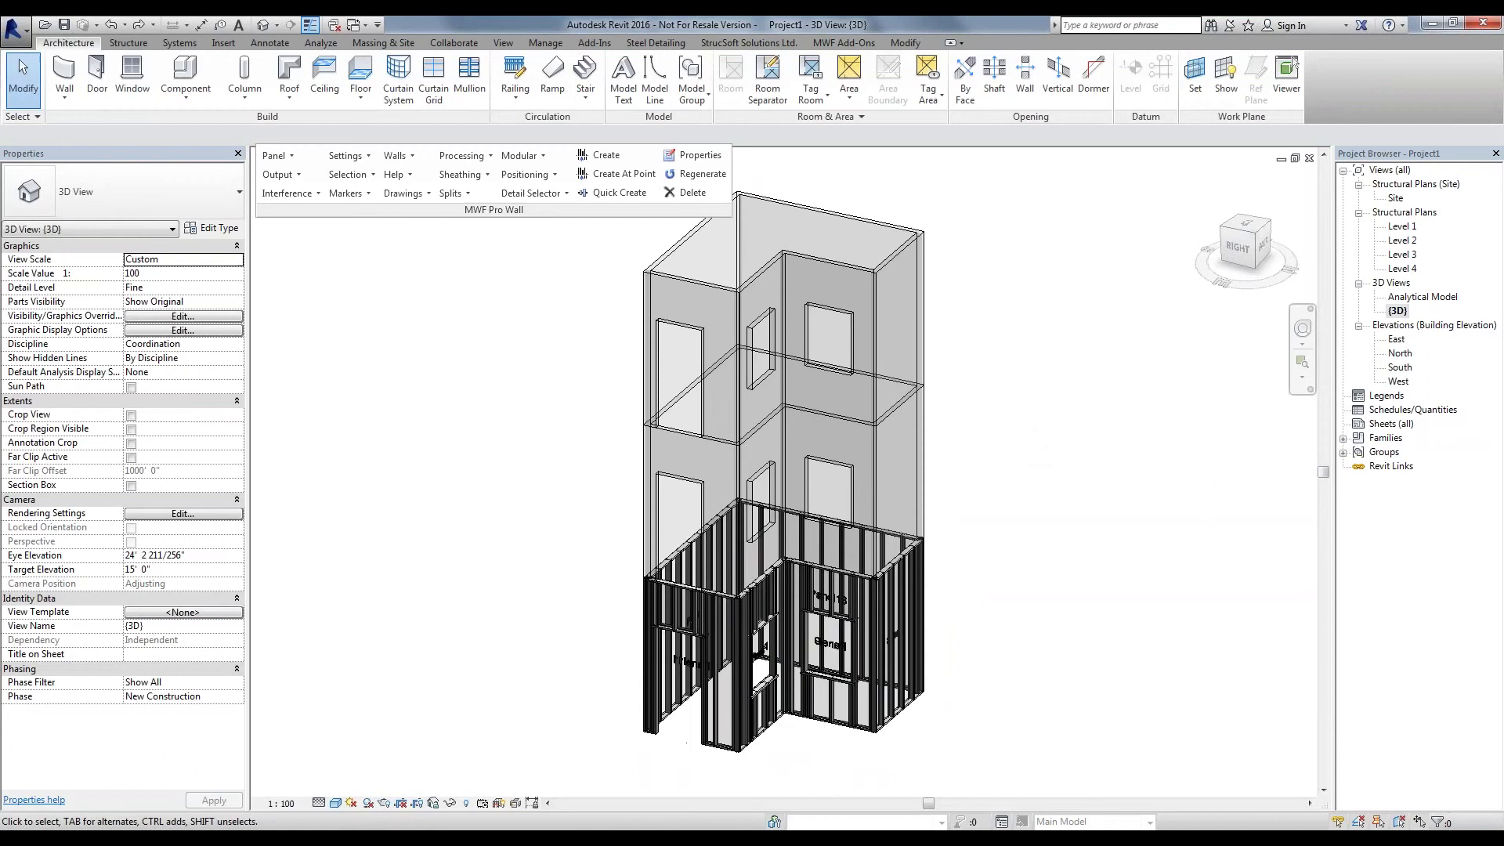
Copy framing members onto the Level 2 model group from the ground-floor group via Copy Members From Group
left_click(521, 155)
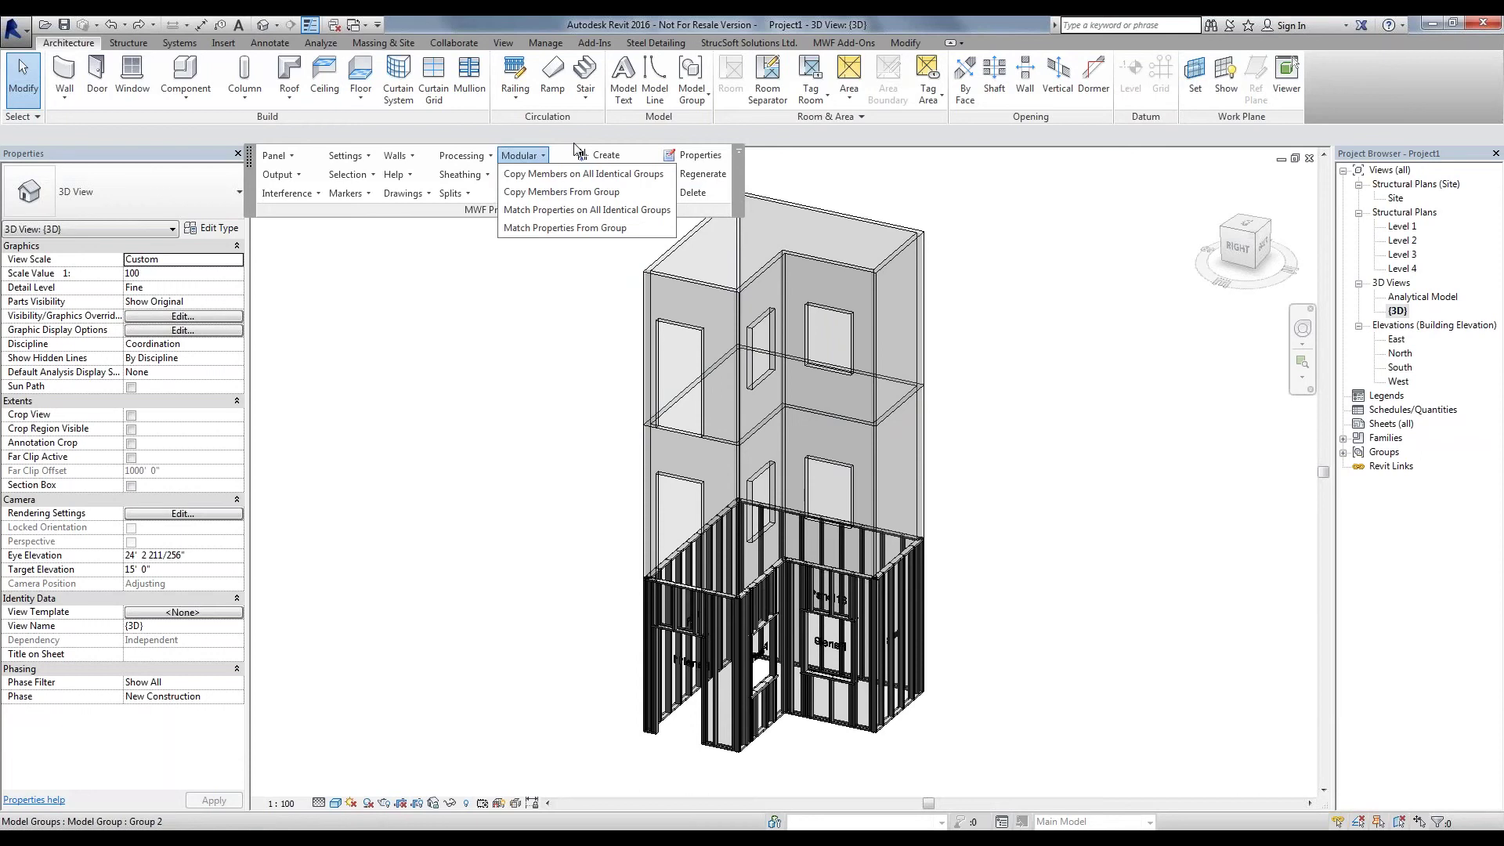
left_click(910, 259)
left_click(1159, 520)
left_click(927, 474)
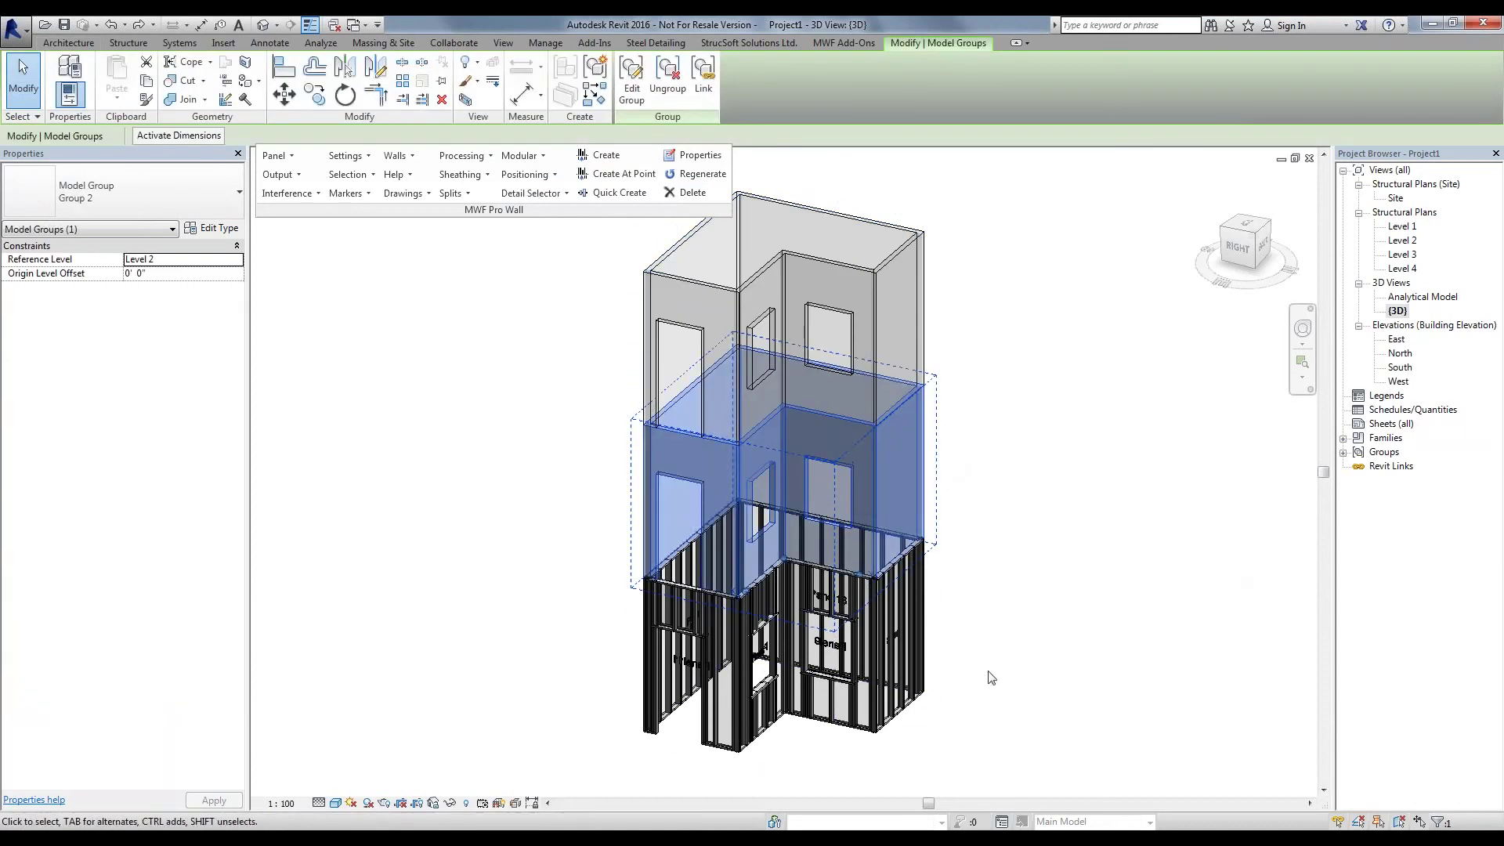
left_click(1159, 479)
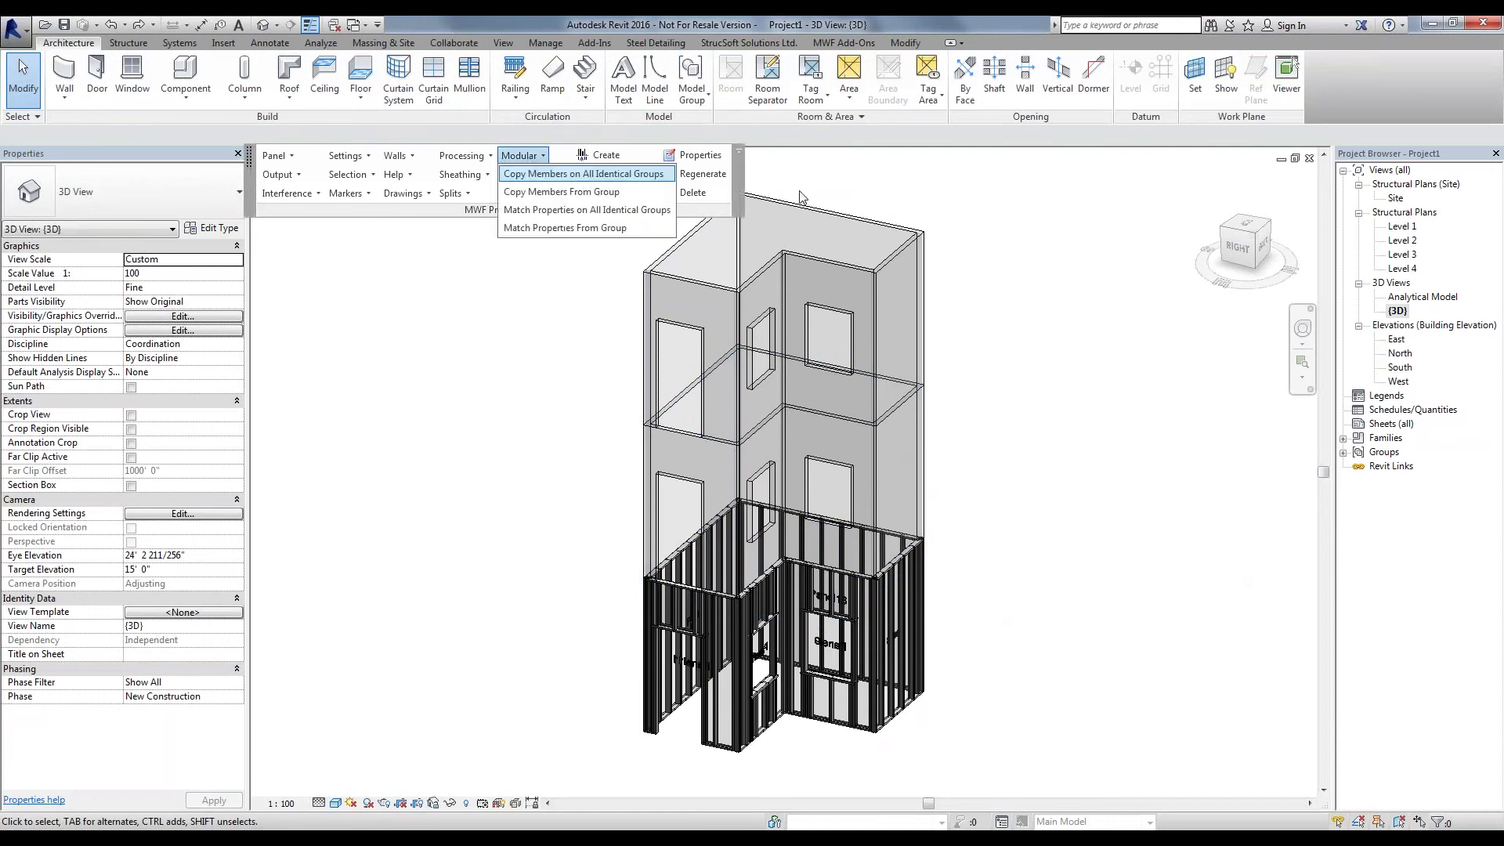
left_click(893, 436)
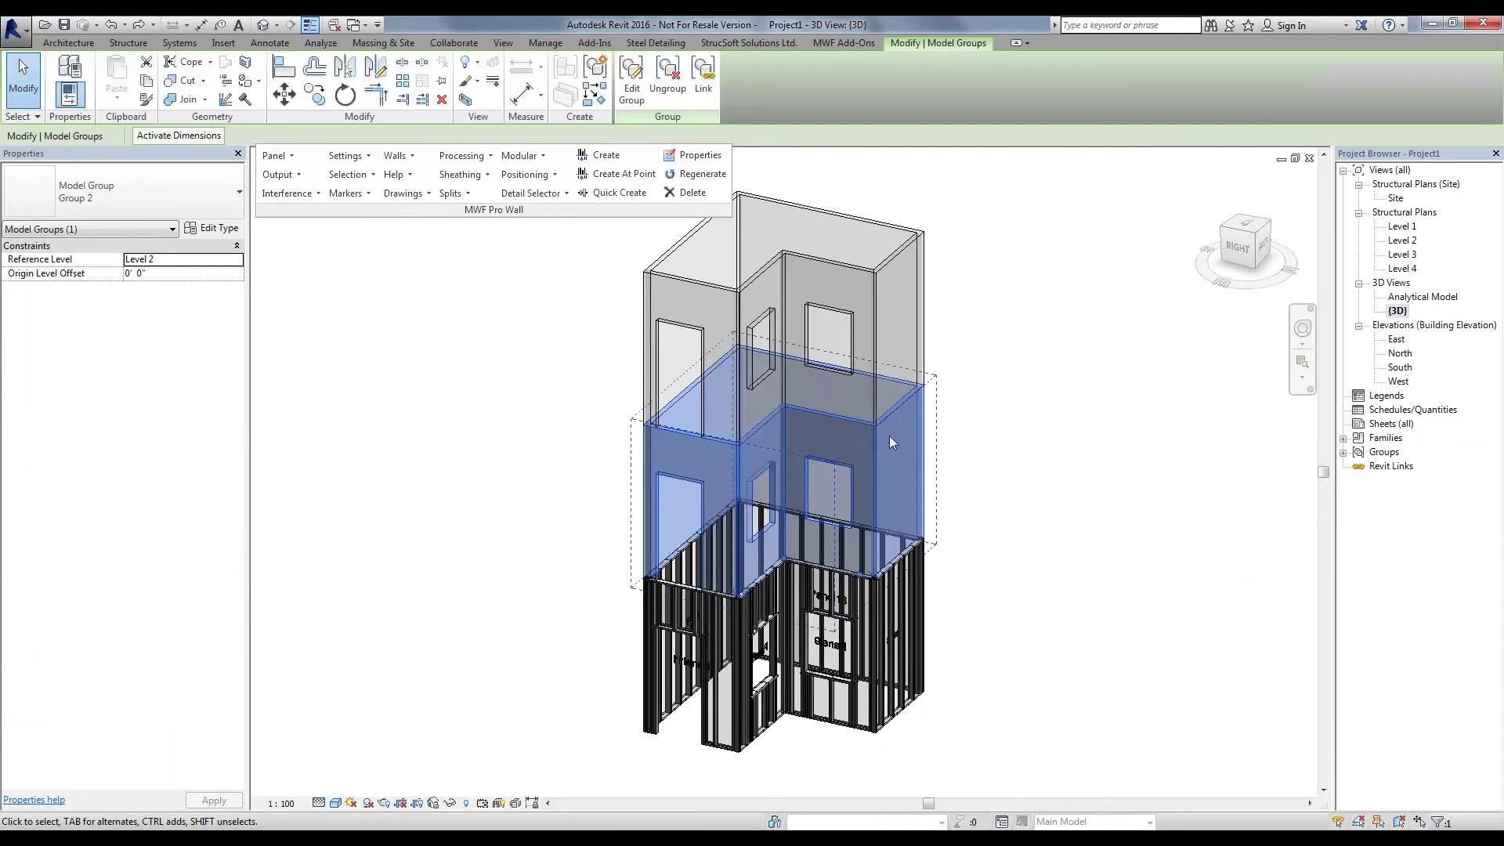
left_click(521, 155)
left_click(584, 192)
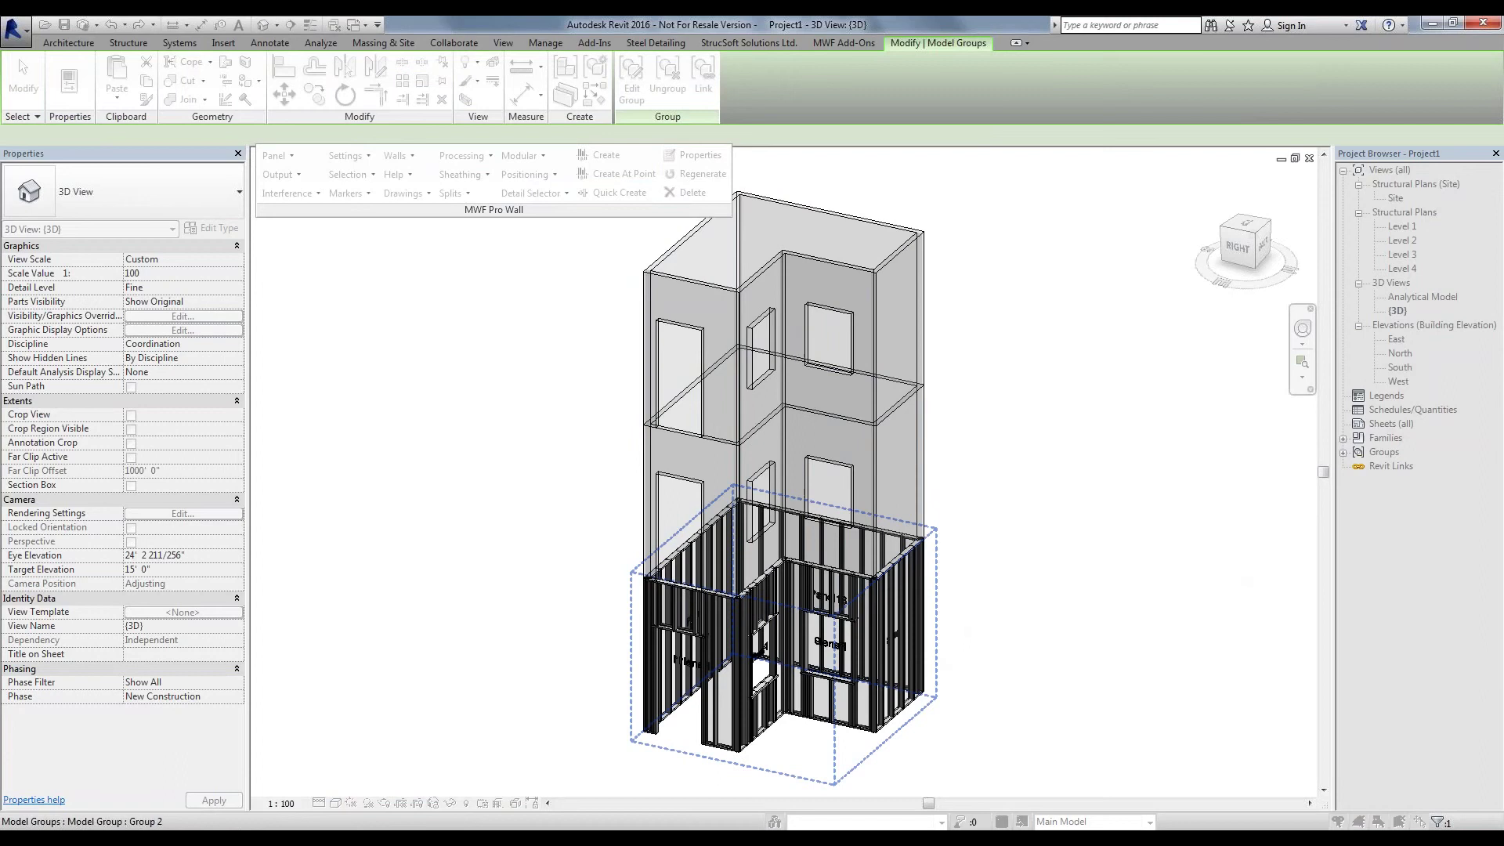
left_click(924, 657)
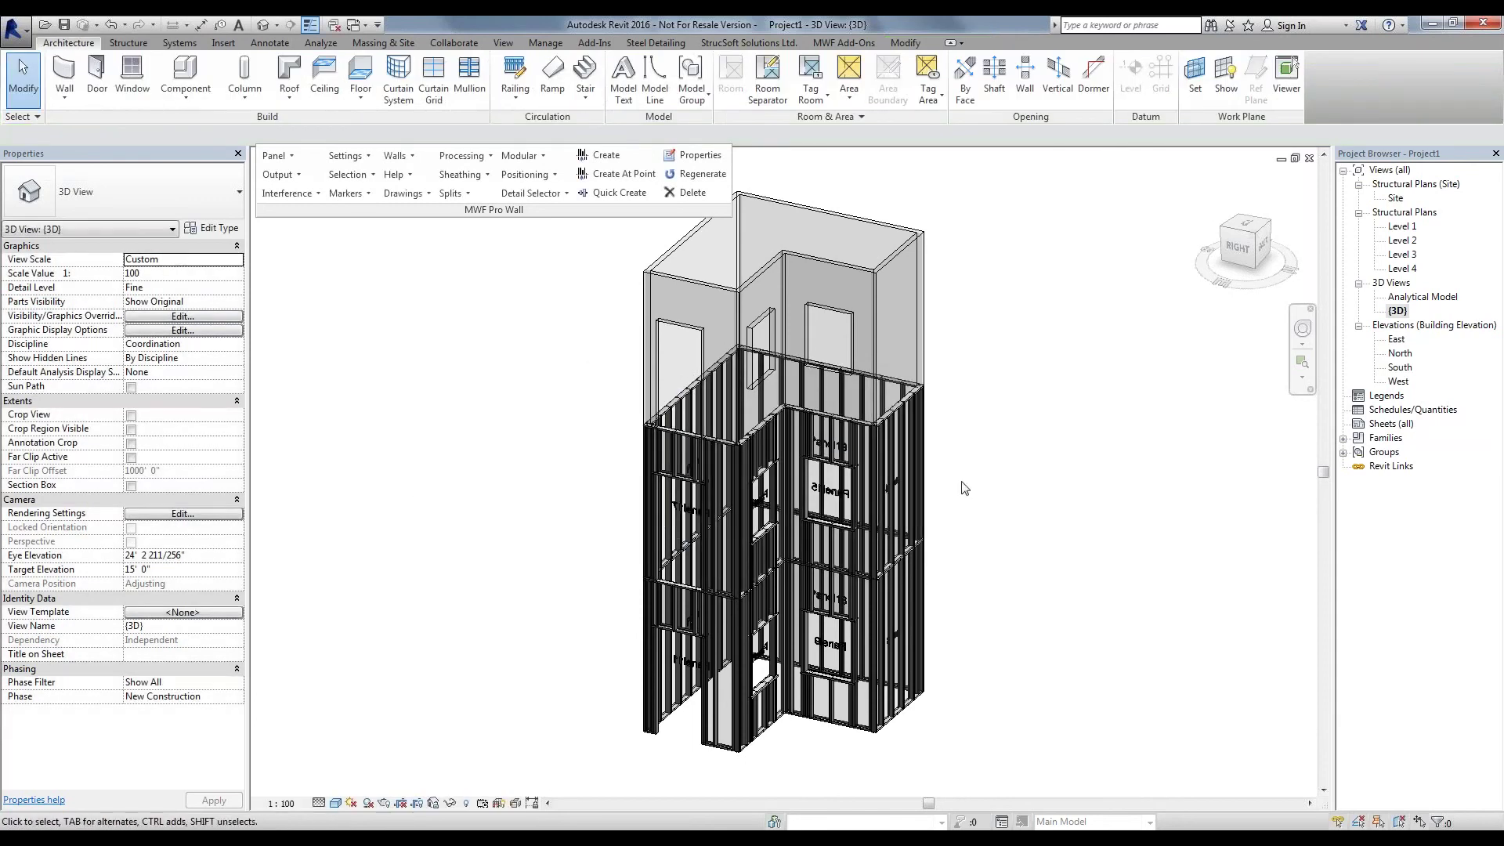
Orbit to a level side view and crossing-select the lower storey's wall panels
middle_click_drag(914, 469, 1048, 604, "shift")
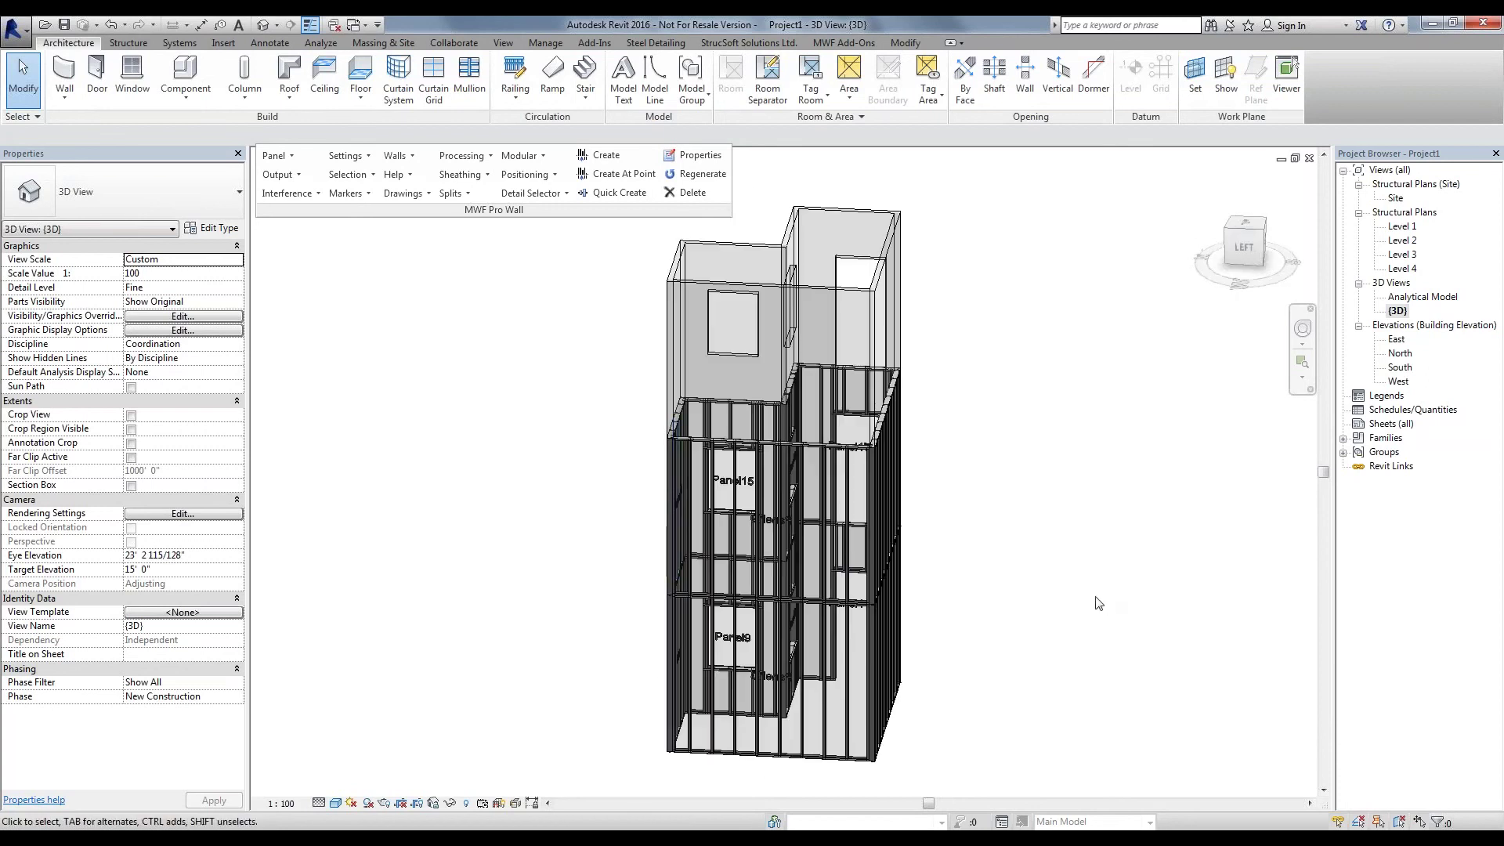
middle_click_drag(890, 536, 1044, 774, "shift")
left_click_drag(1048, 745, 519, 663)
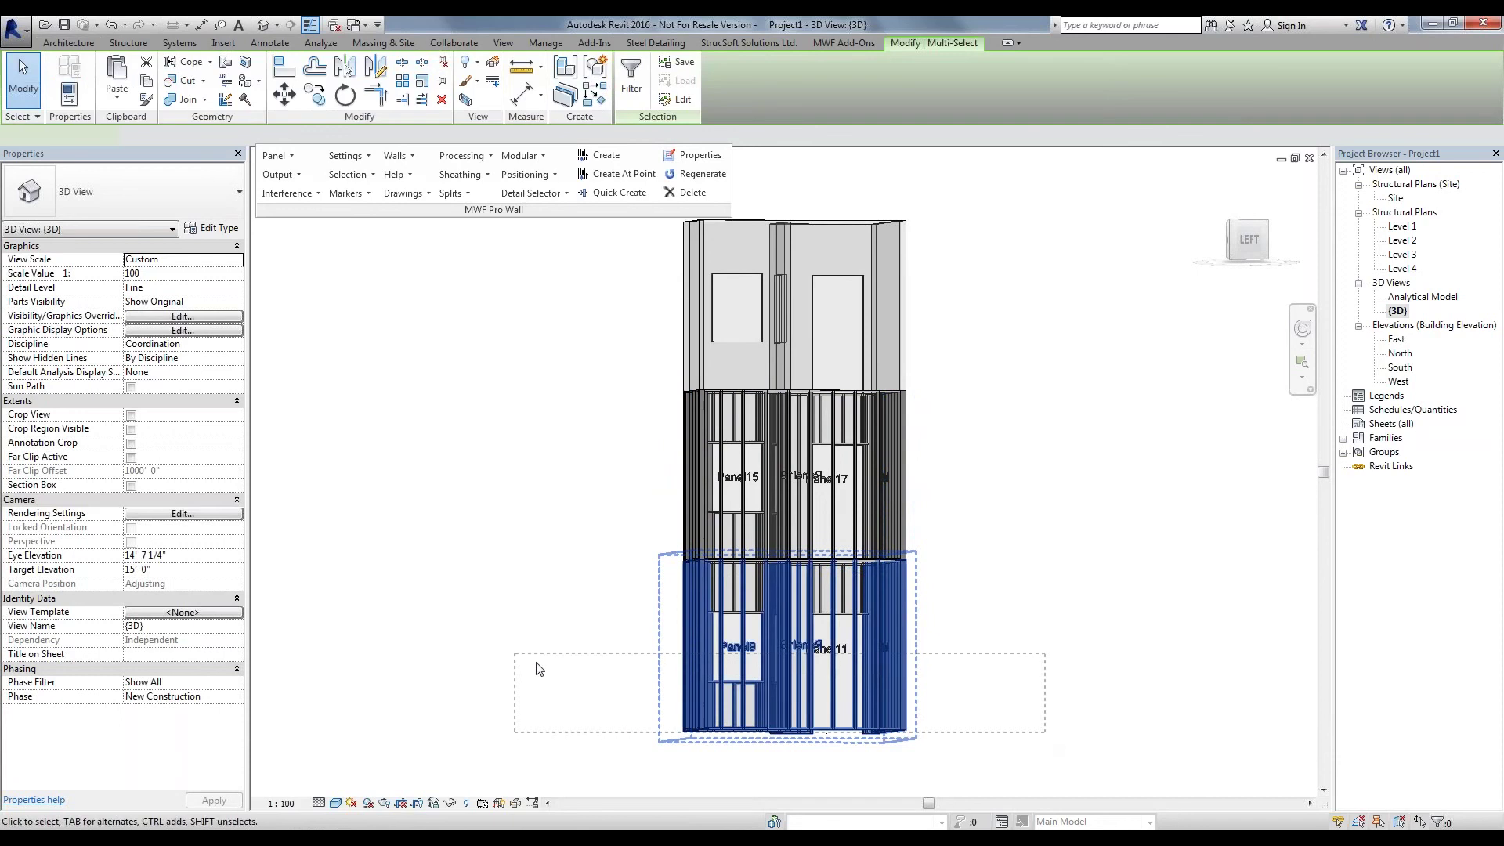
Change the stud spacing of all panels from 1'4" to 2' and regenerate them
left_click(691, 159)
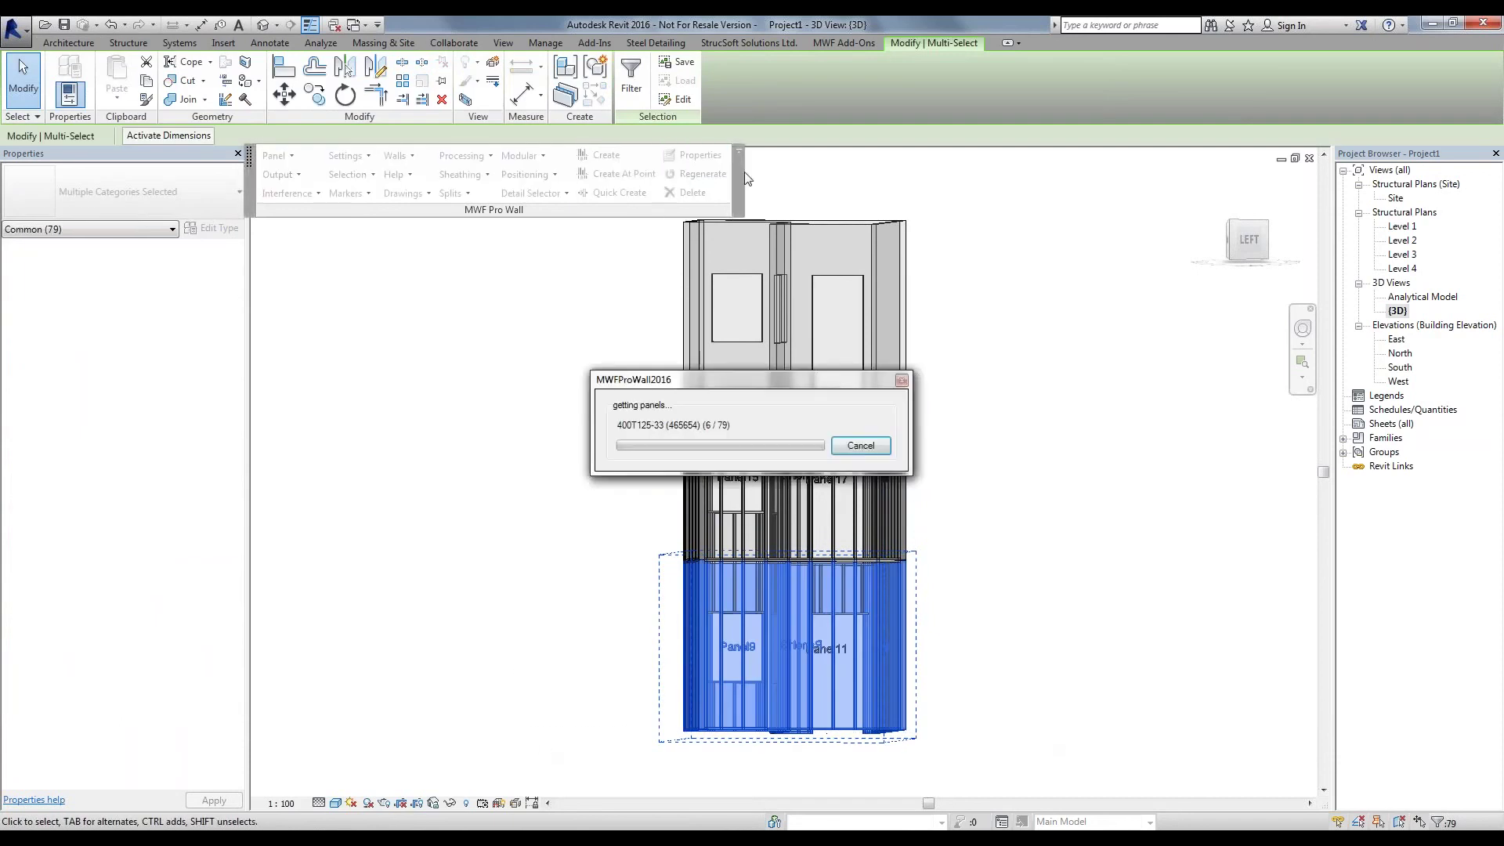
left_click(593, 556)
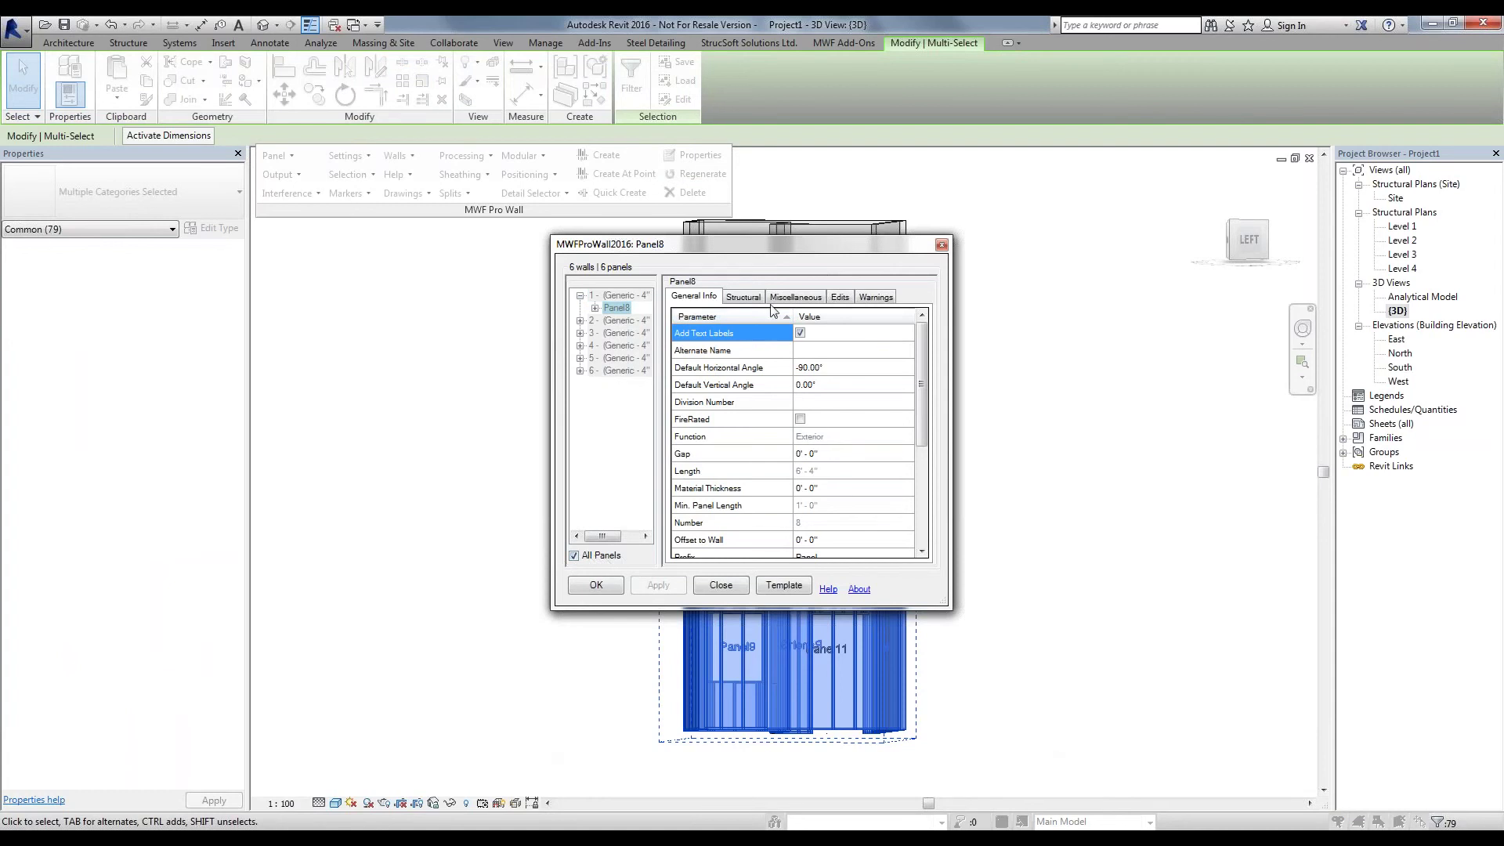
left_click(798, 297)
left_click(794, 333)
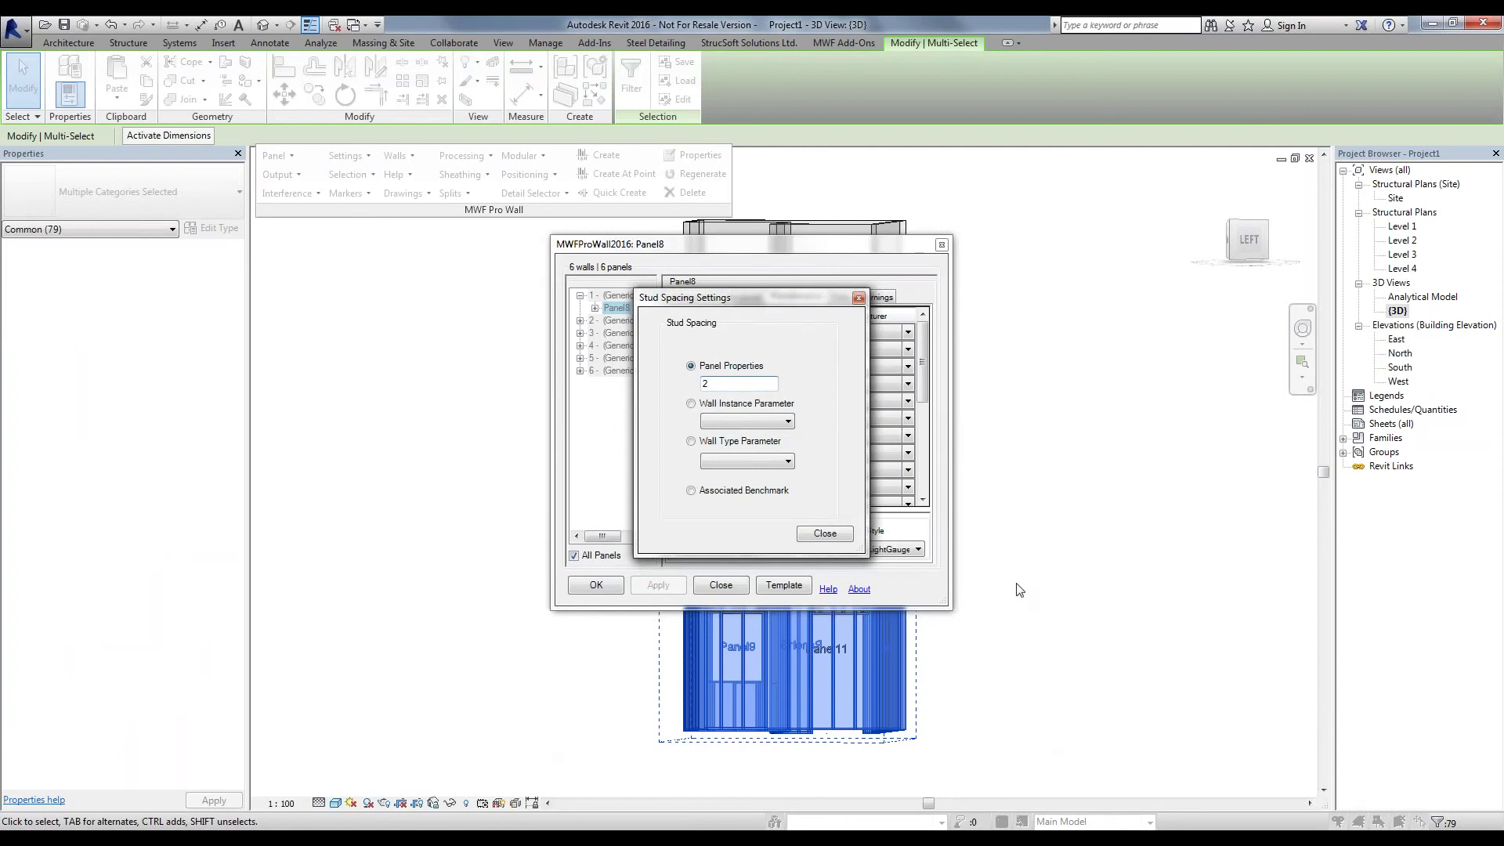
left_click(822, 536)
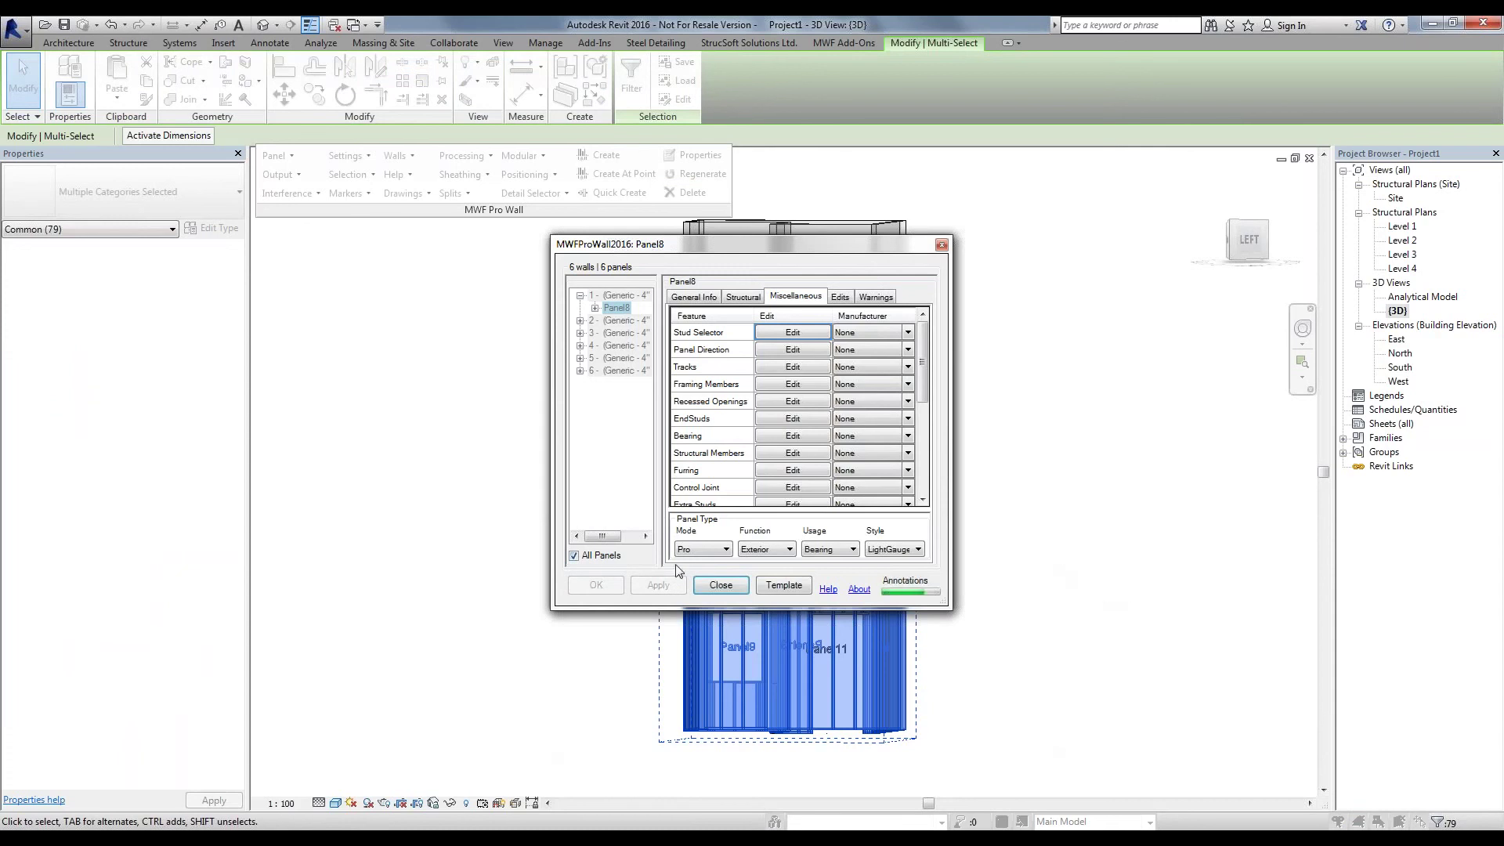
Select the ground-floor model group and run Match Properties on All Identical Groups
left_click(984, 583)
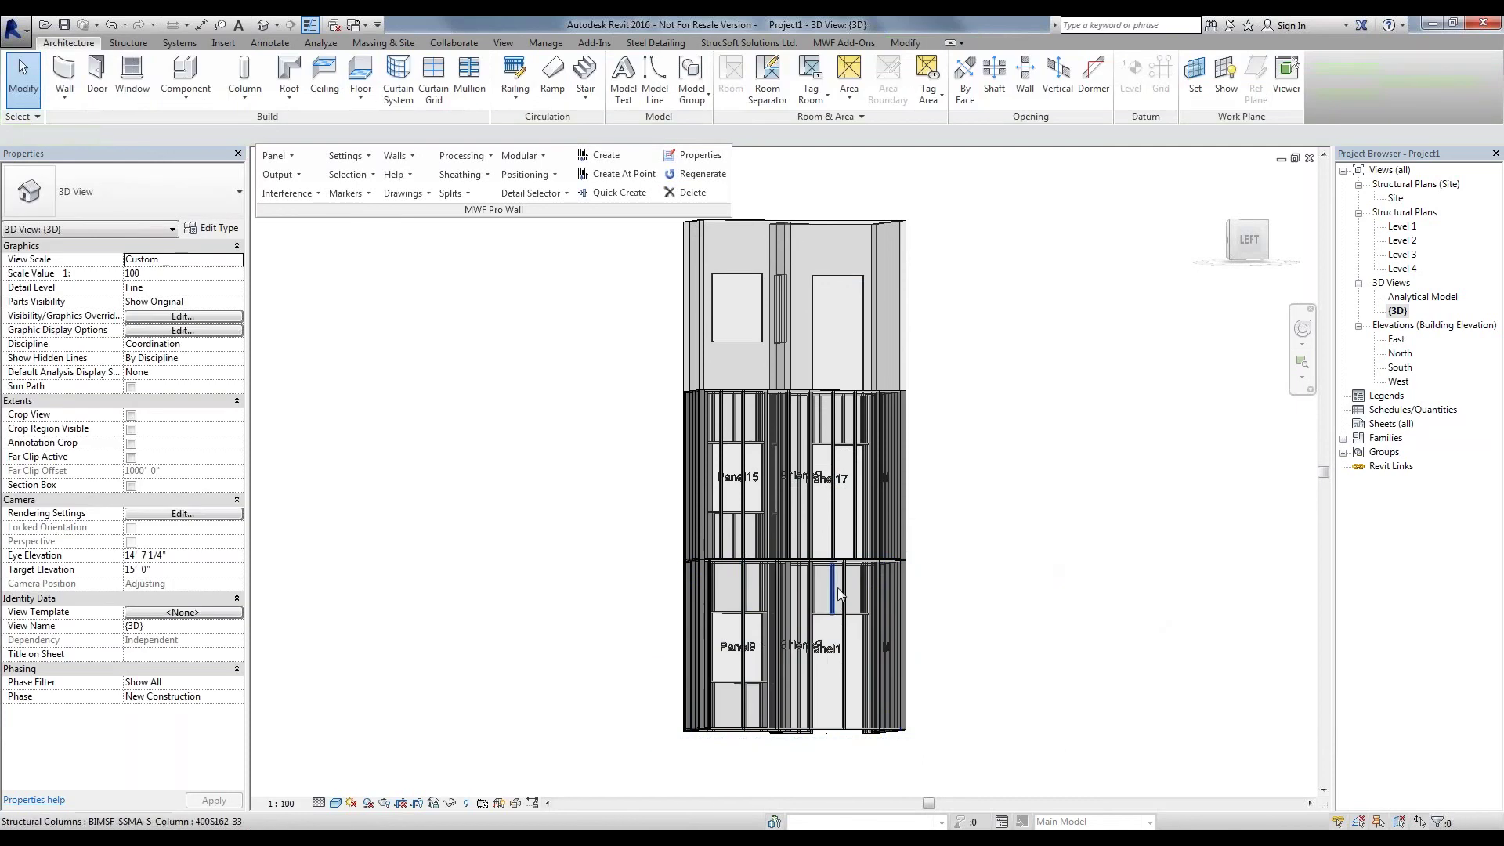
middle_click_drag(745, 733, 747, 736, "shift")
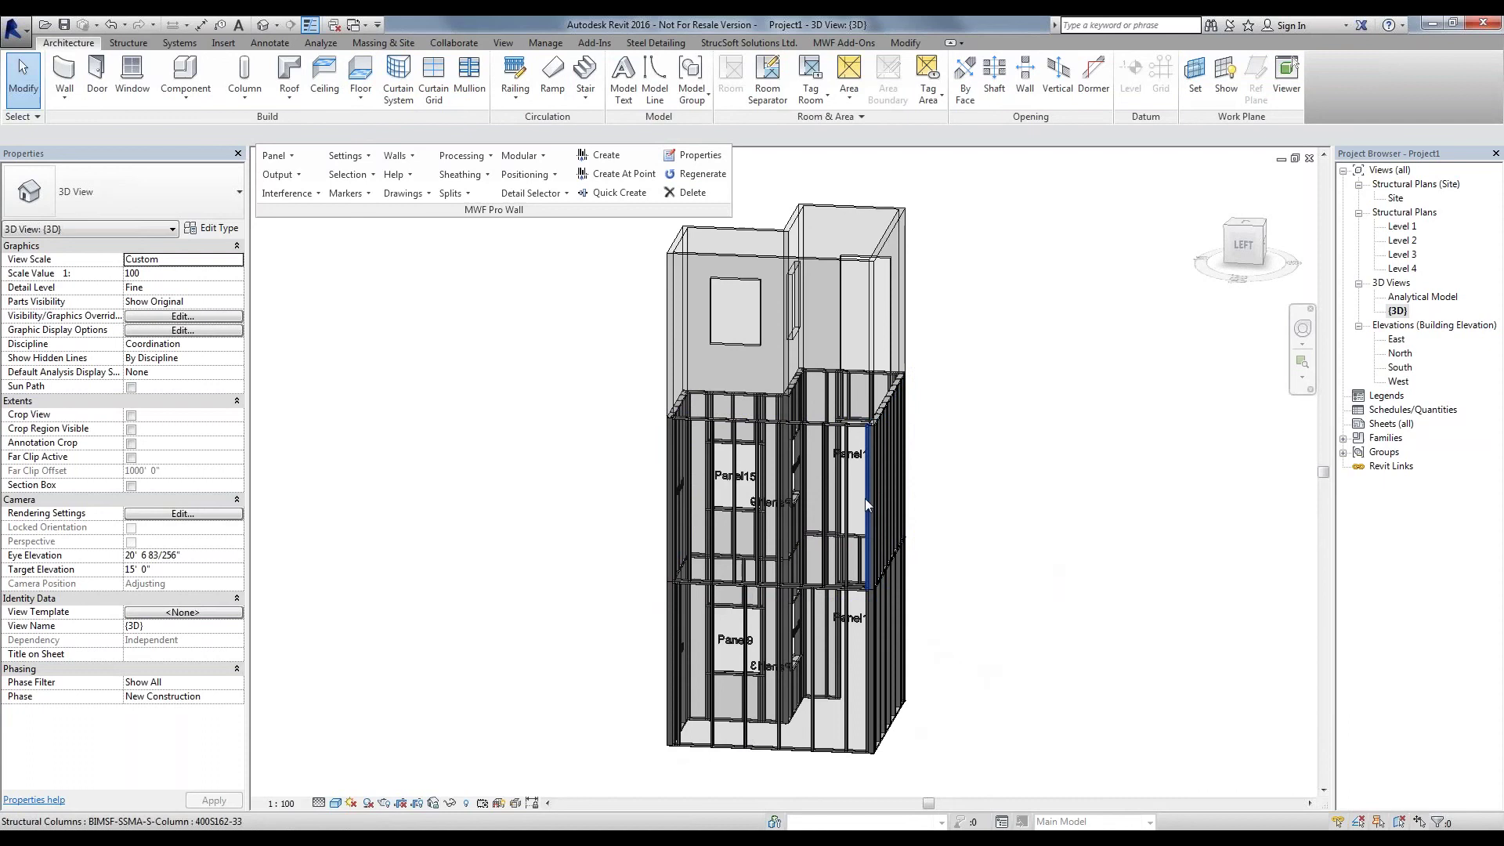
left_click_drag(1031, 657, 624, 674)
left_click(648, 691)
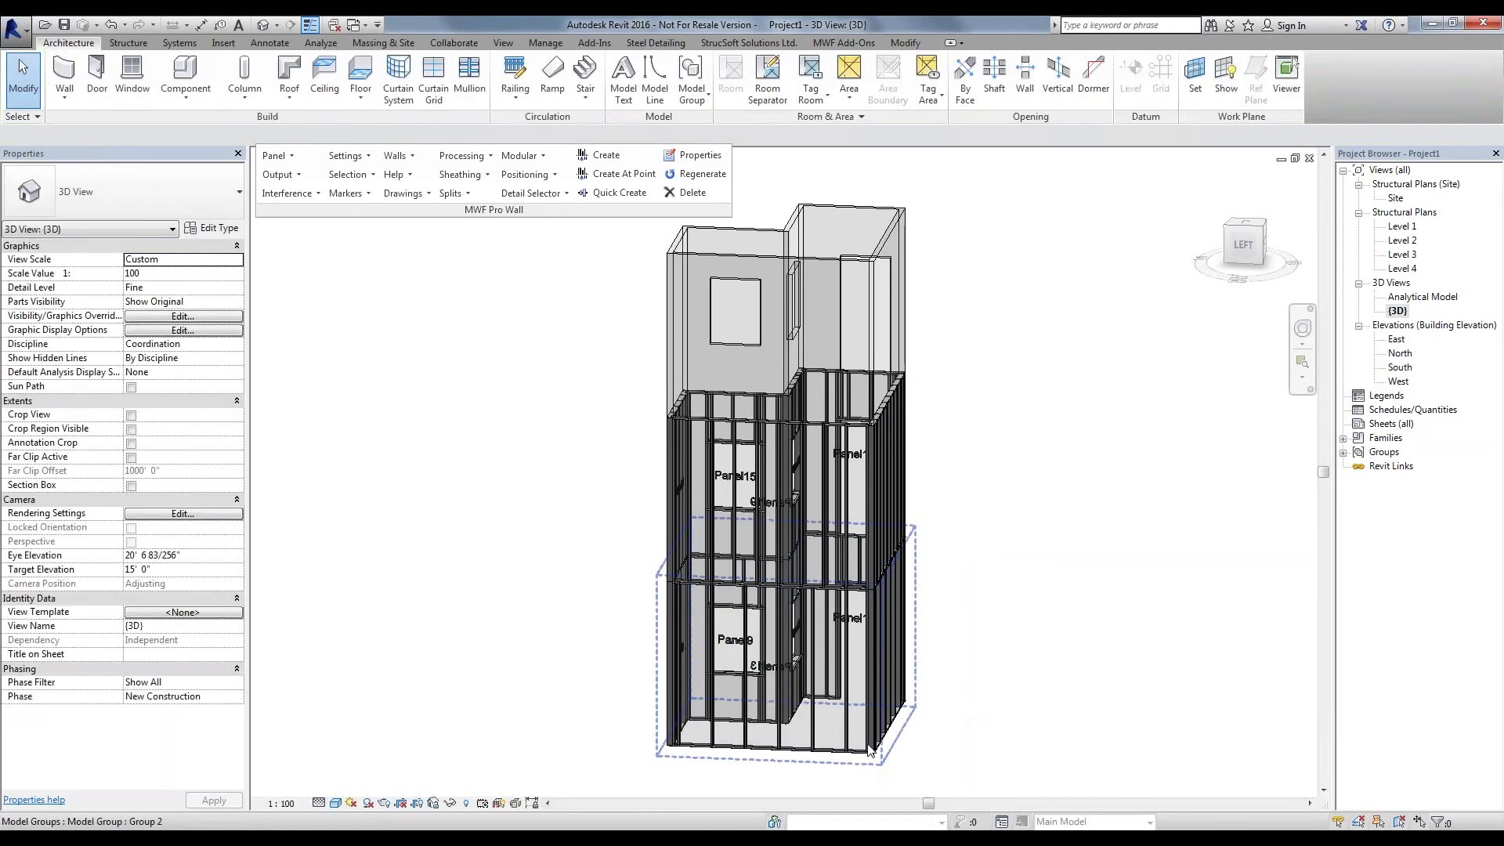
left_click(870, 753)
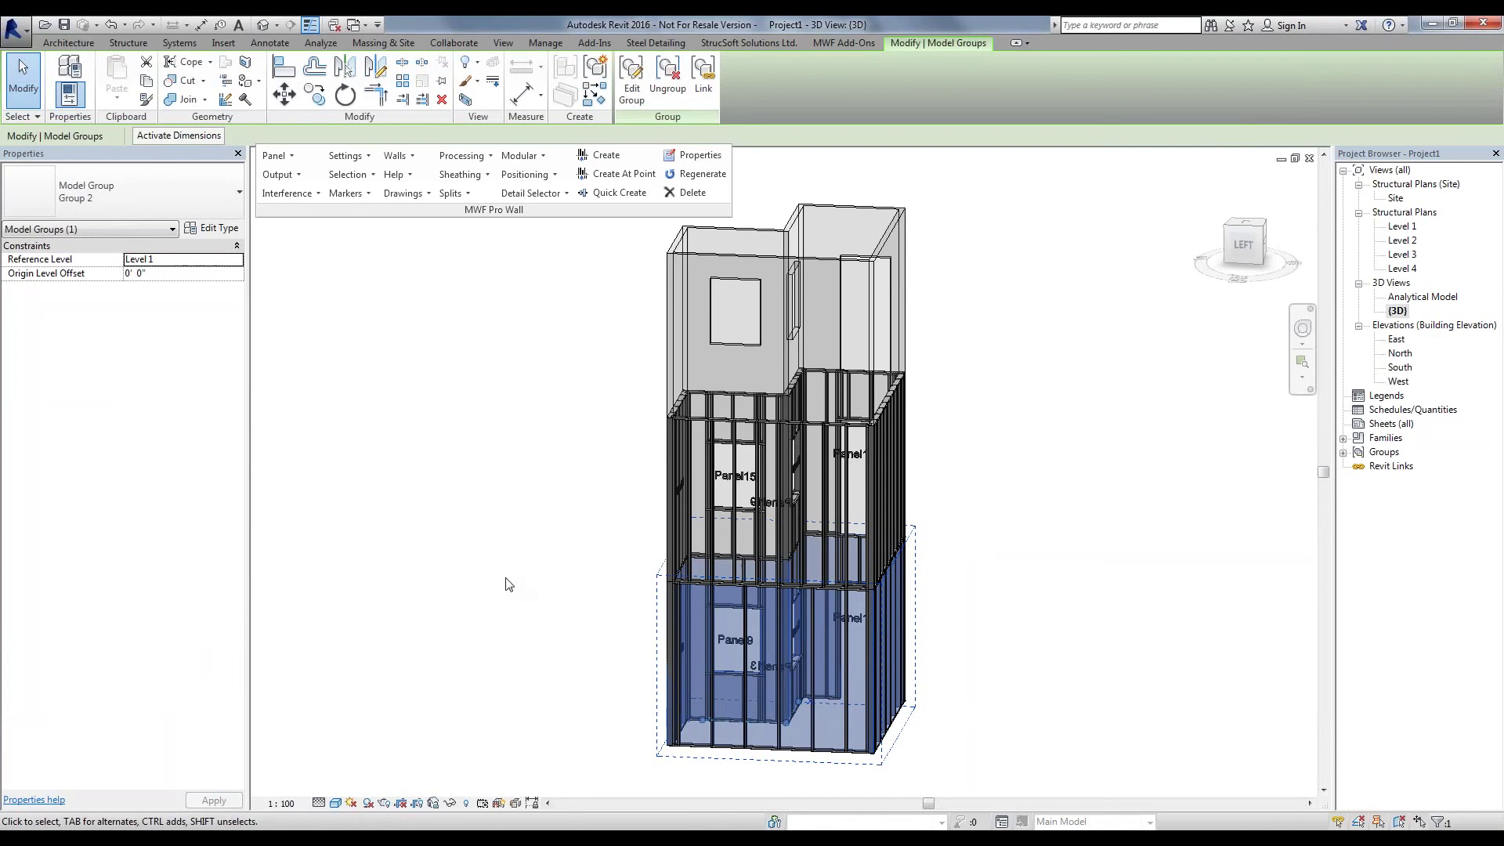
left_click(520, 155)
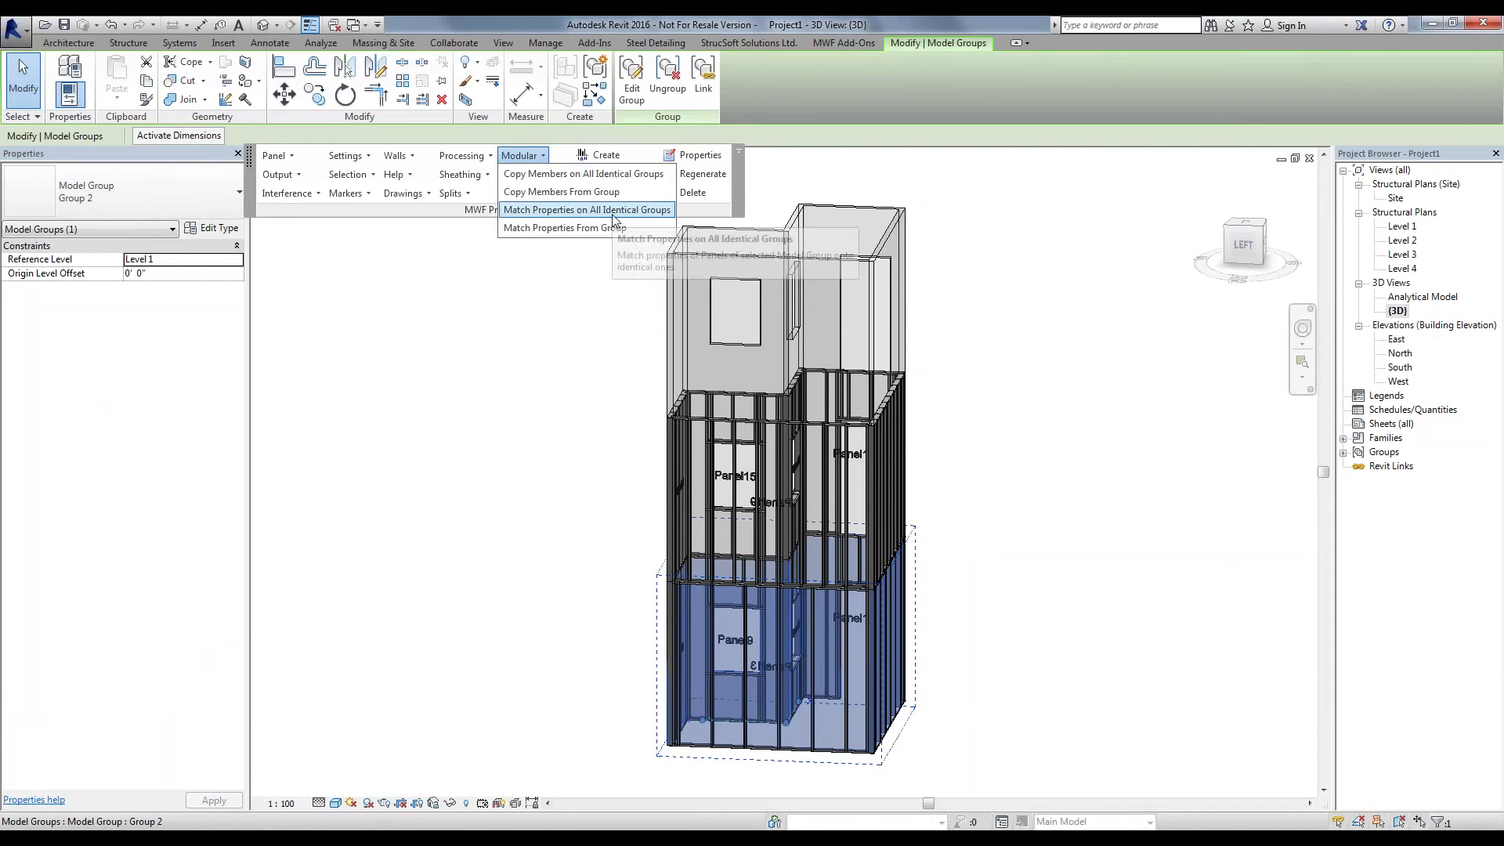
left_click(587, 209)
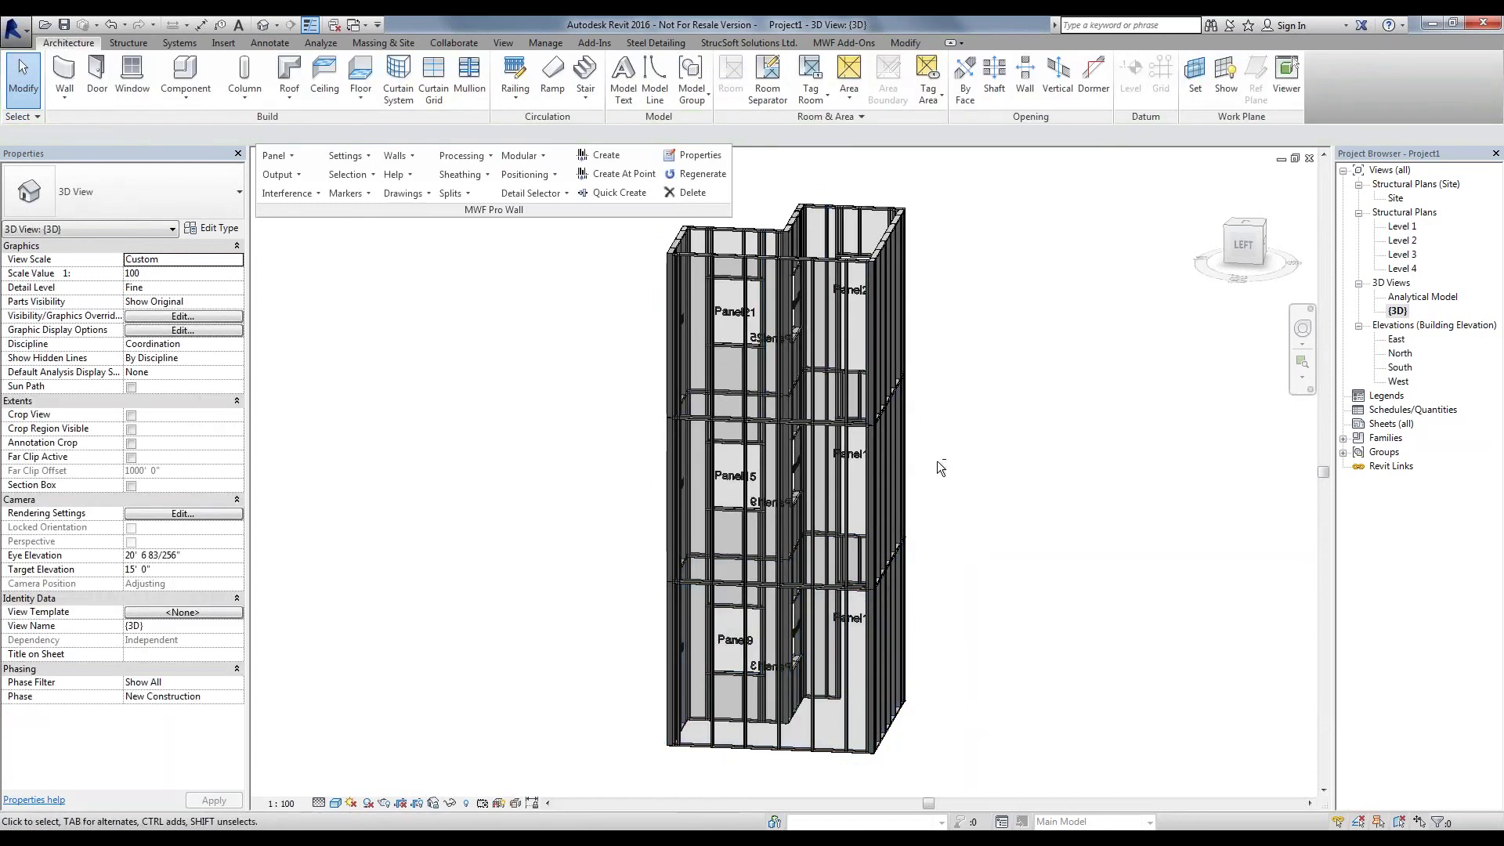
Orbit to a level front view and open the bottom storey's panels for editing through the Modular tools
middle_click_drag(937, 460, 974, 487, "shift")
middle_click_drag(824, 513, 457, 191, "shift")
left_click(521, 155)
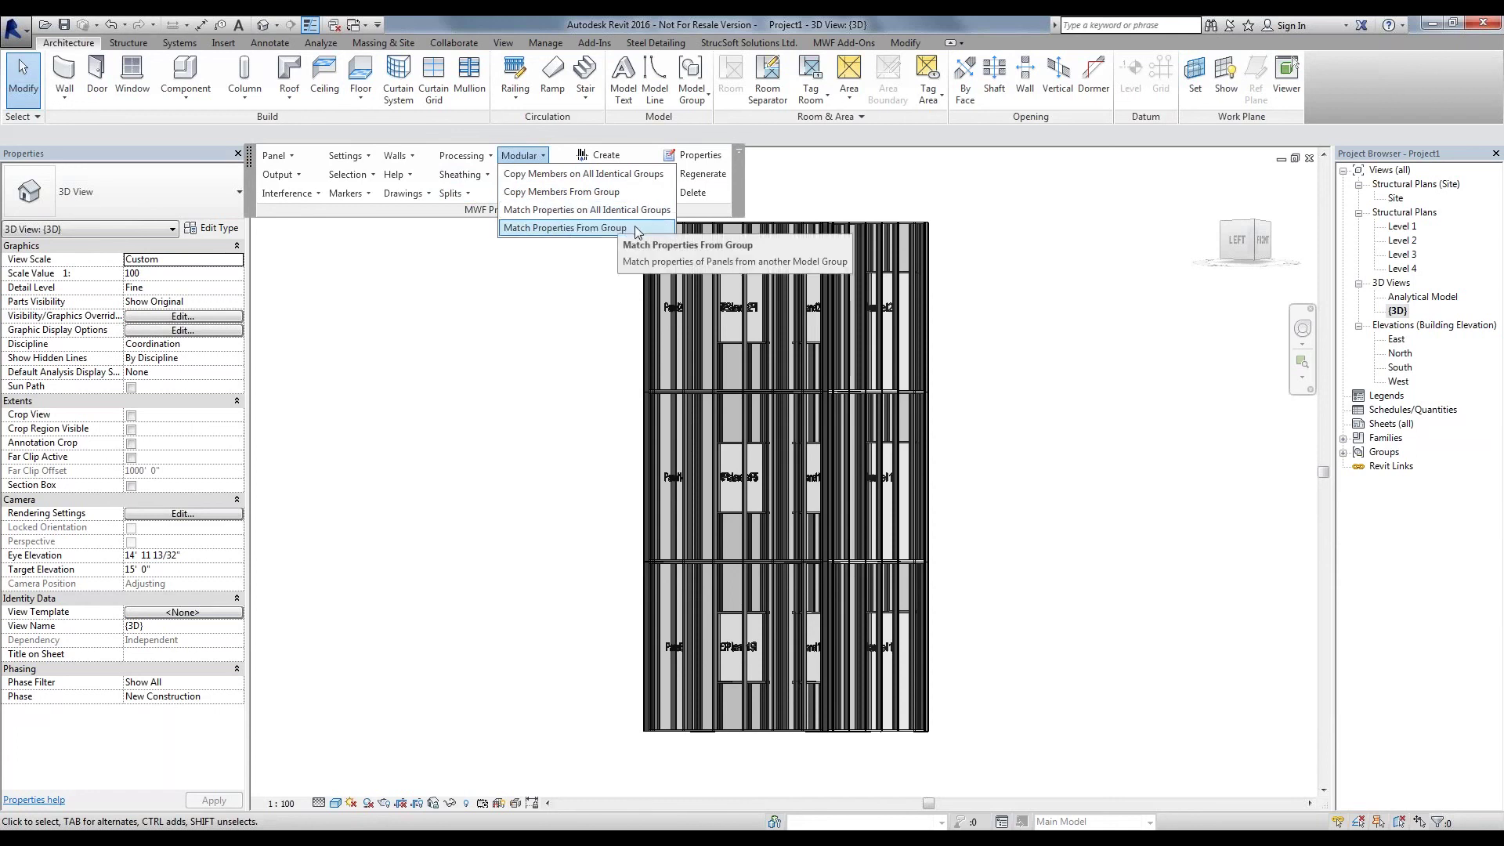
left_click(563, 228)
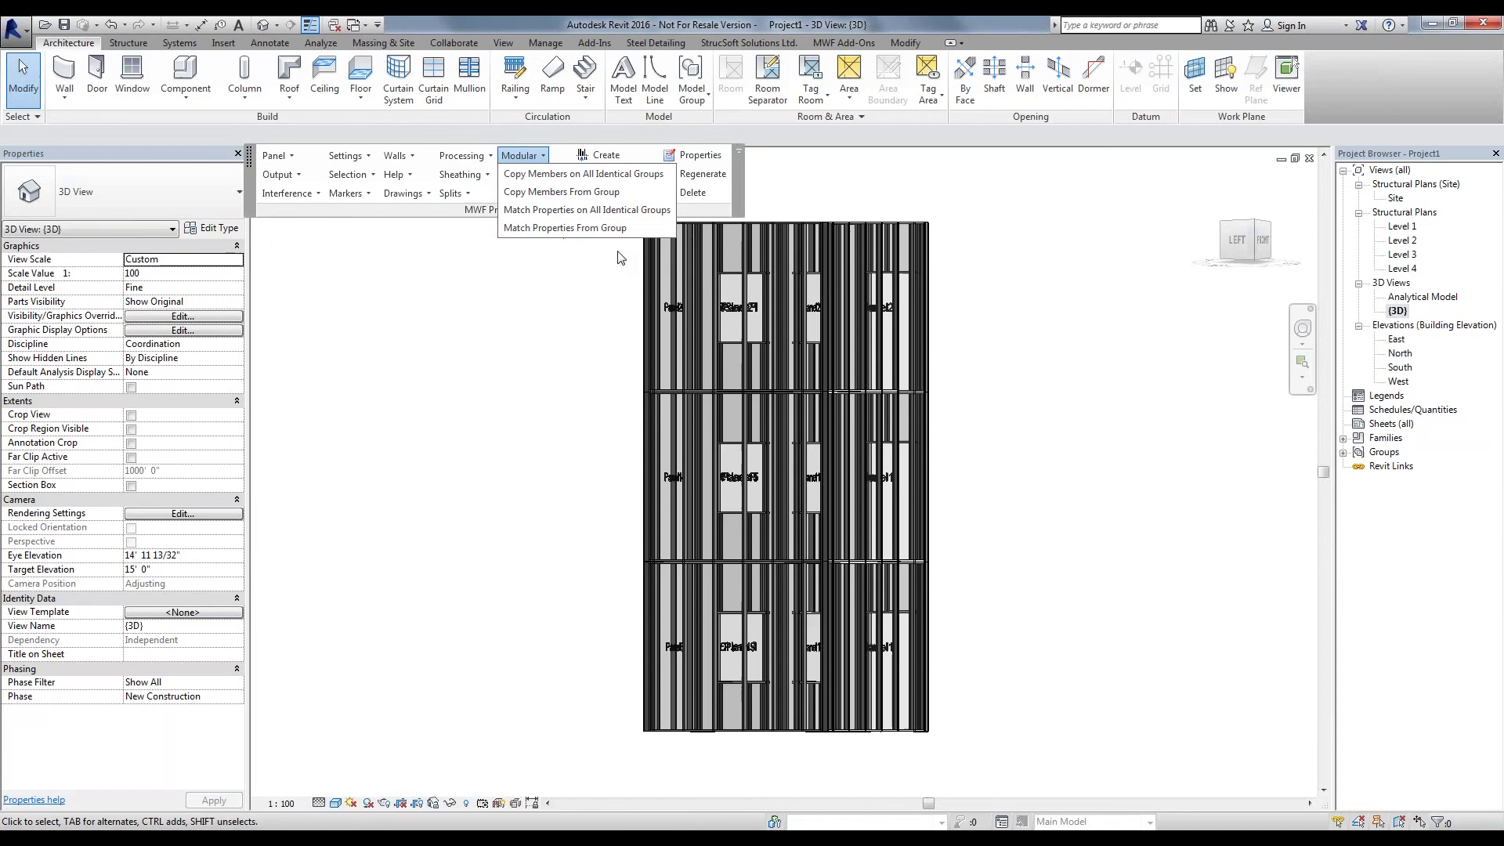
left_click(554, 679)
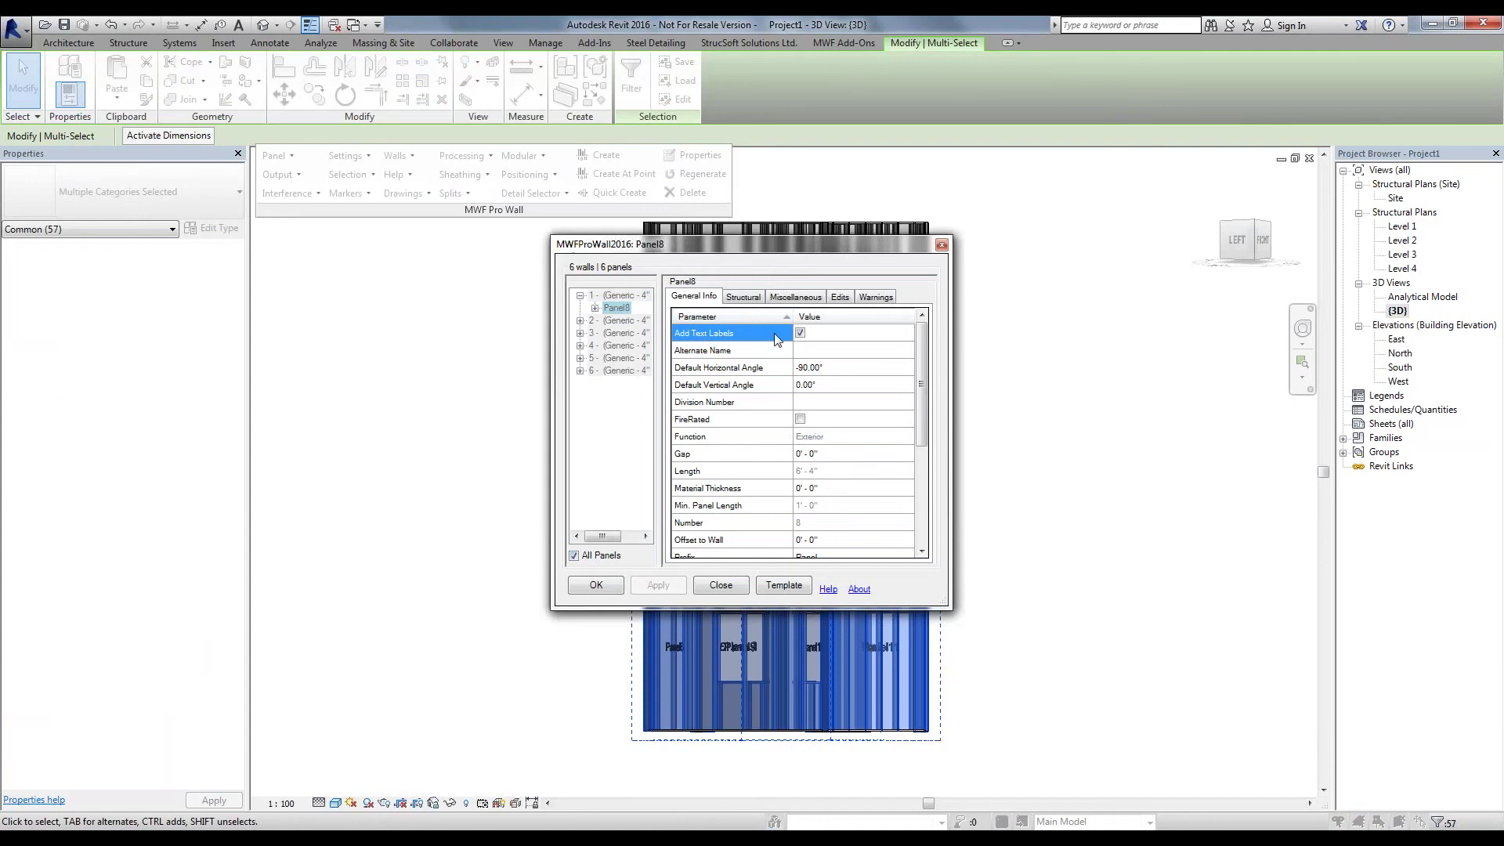
Set the Stud Selector spacing to 16" and regenerate the panels
left_click(797, 298)
left_click(817, 334)
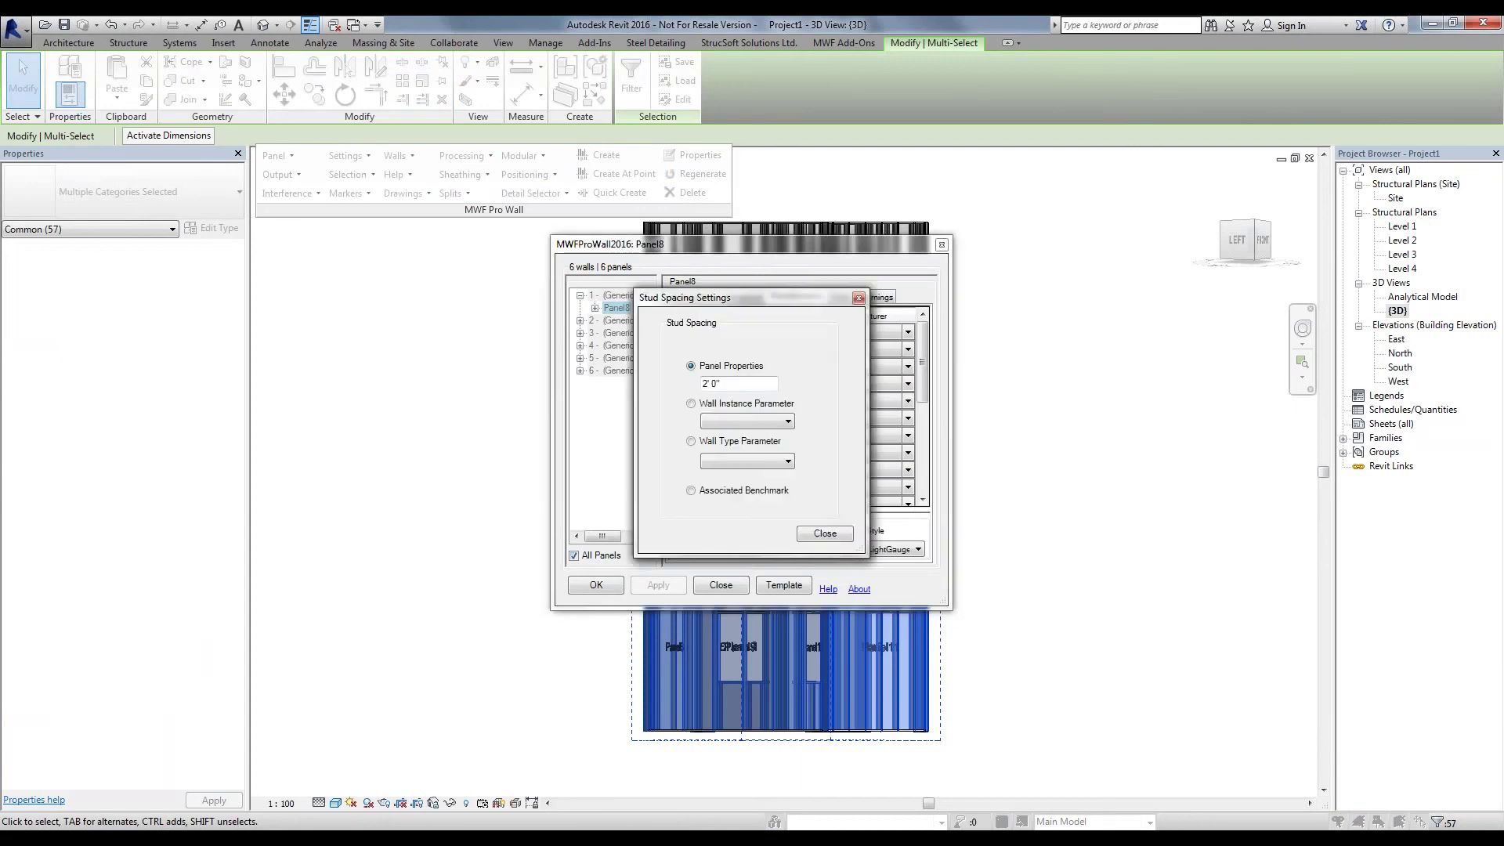
type("16\"")
left_click(830, 535)
left_click(595, 586)
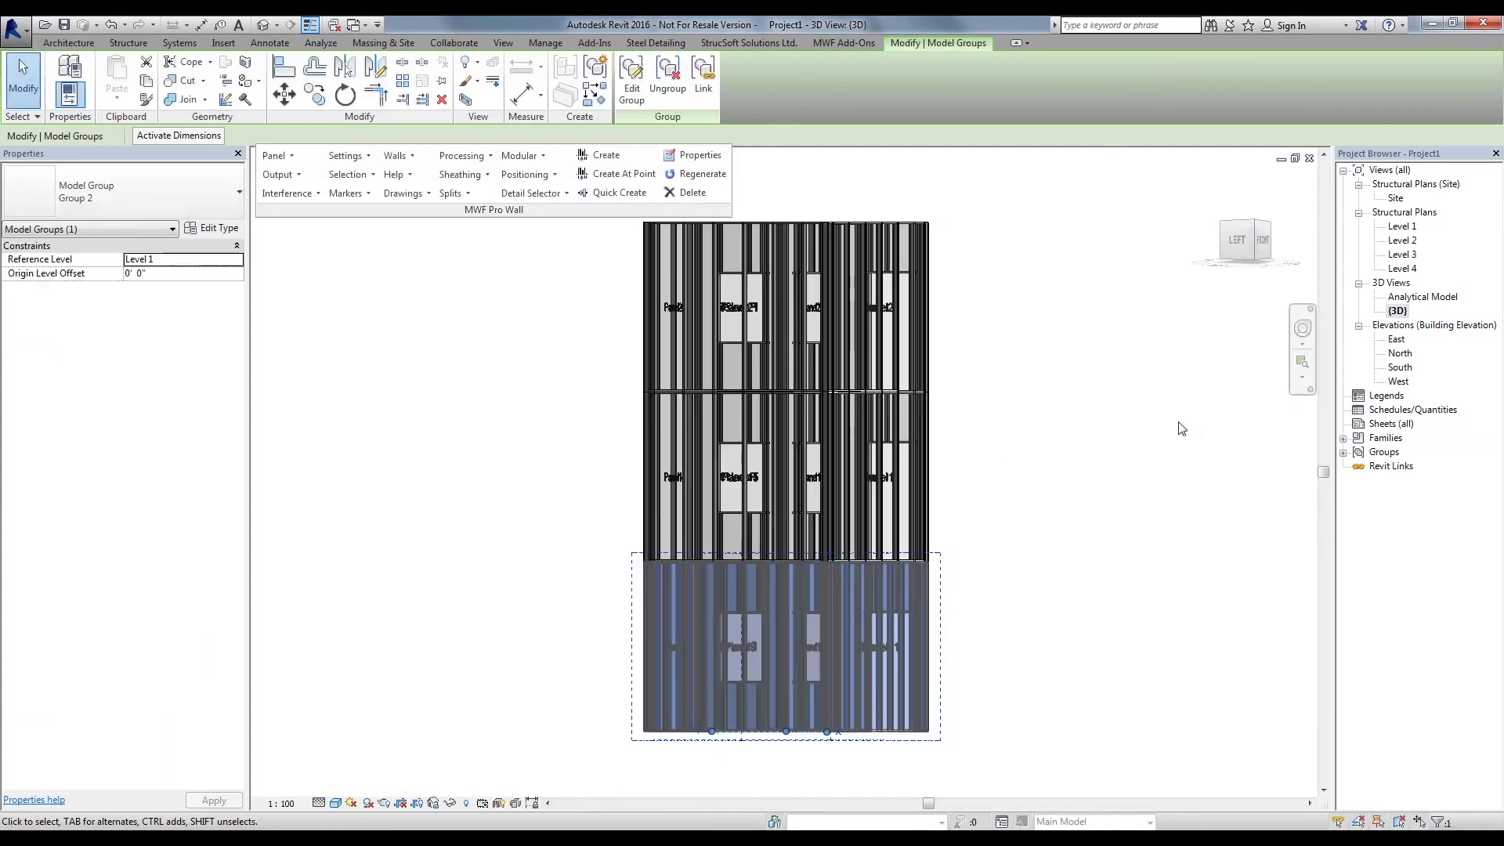
Select the middle-storey group and use Match Properties From Group with the bottom group as the source
left_click(1009, 472)
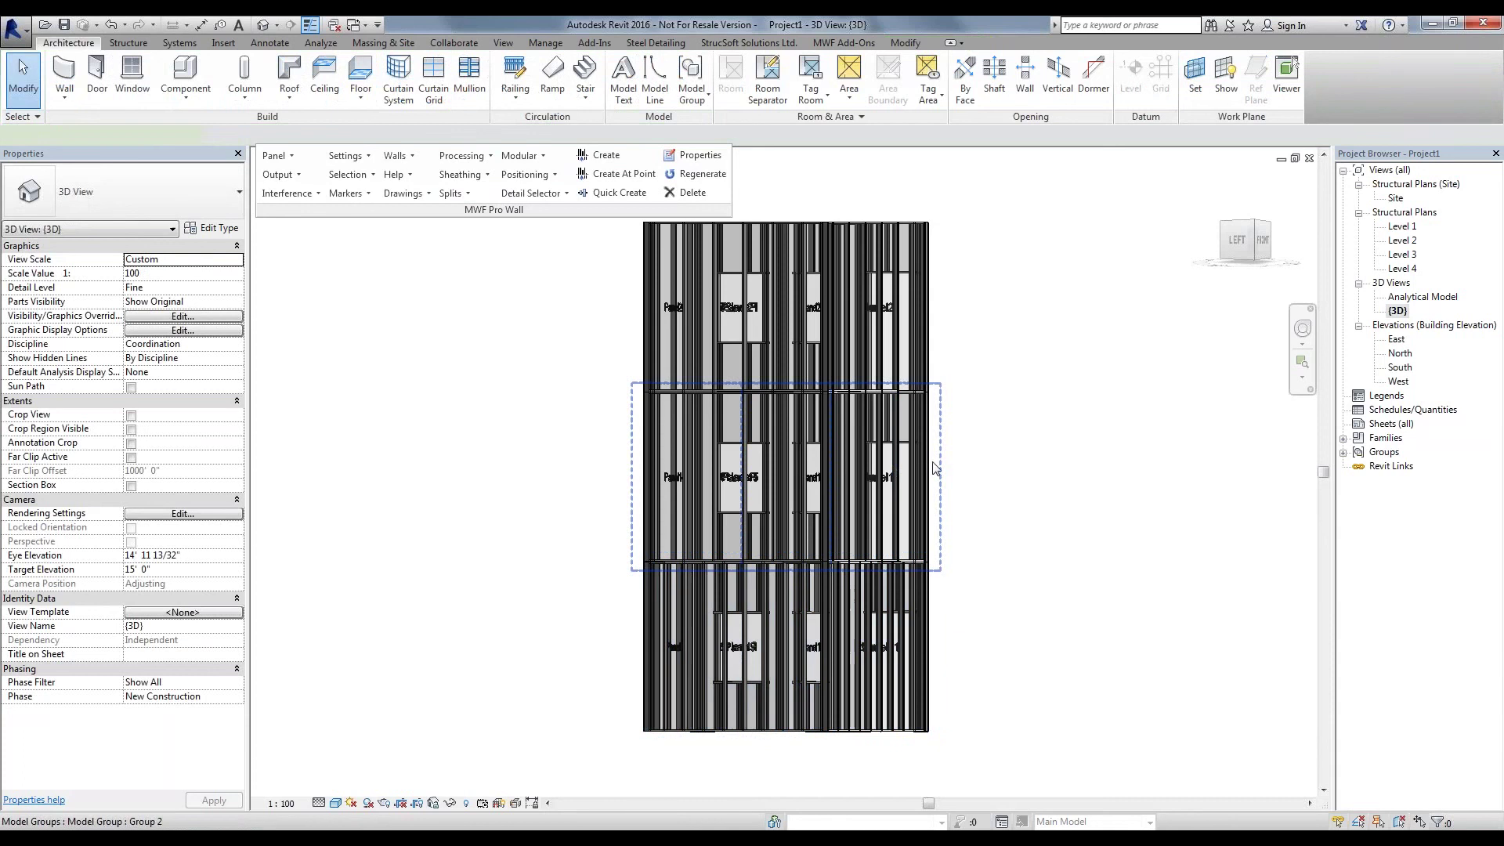
left_click(916, 474)
left_click(517, 157)
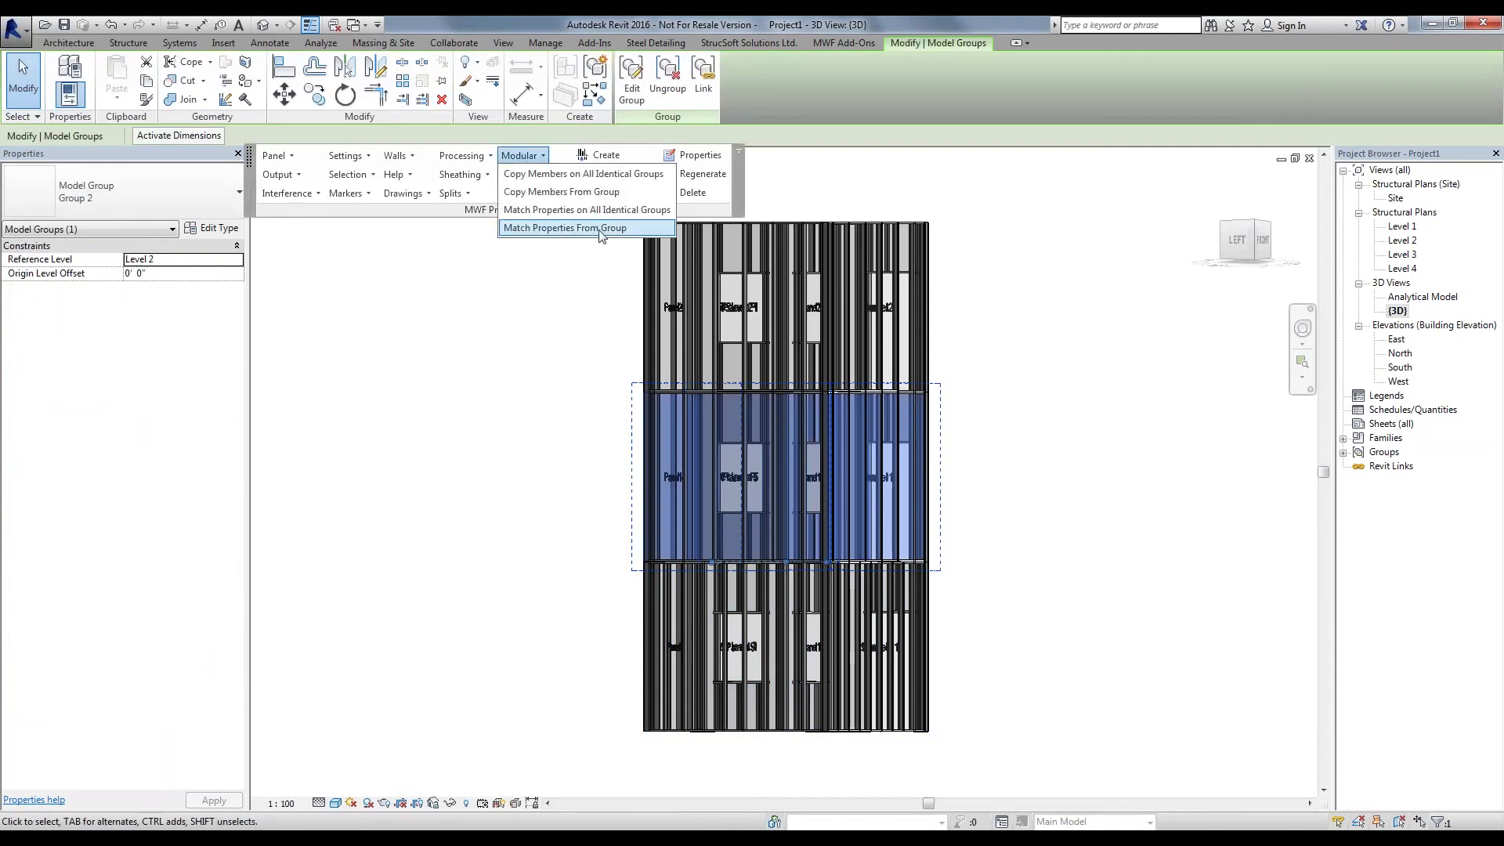
left_click(601, 230)
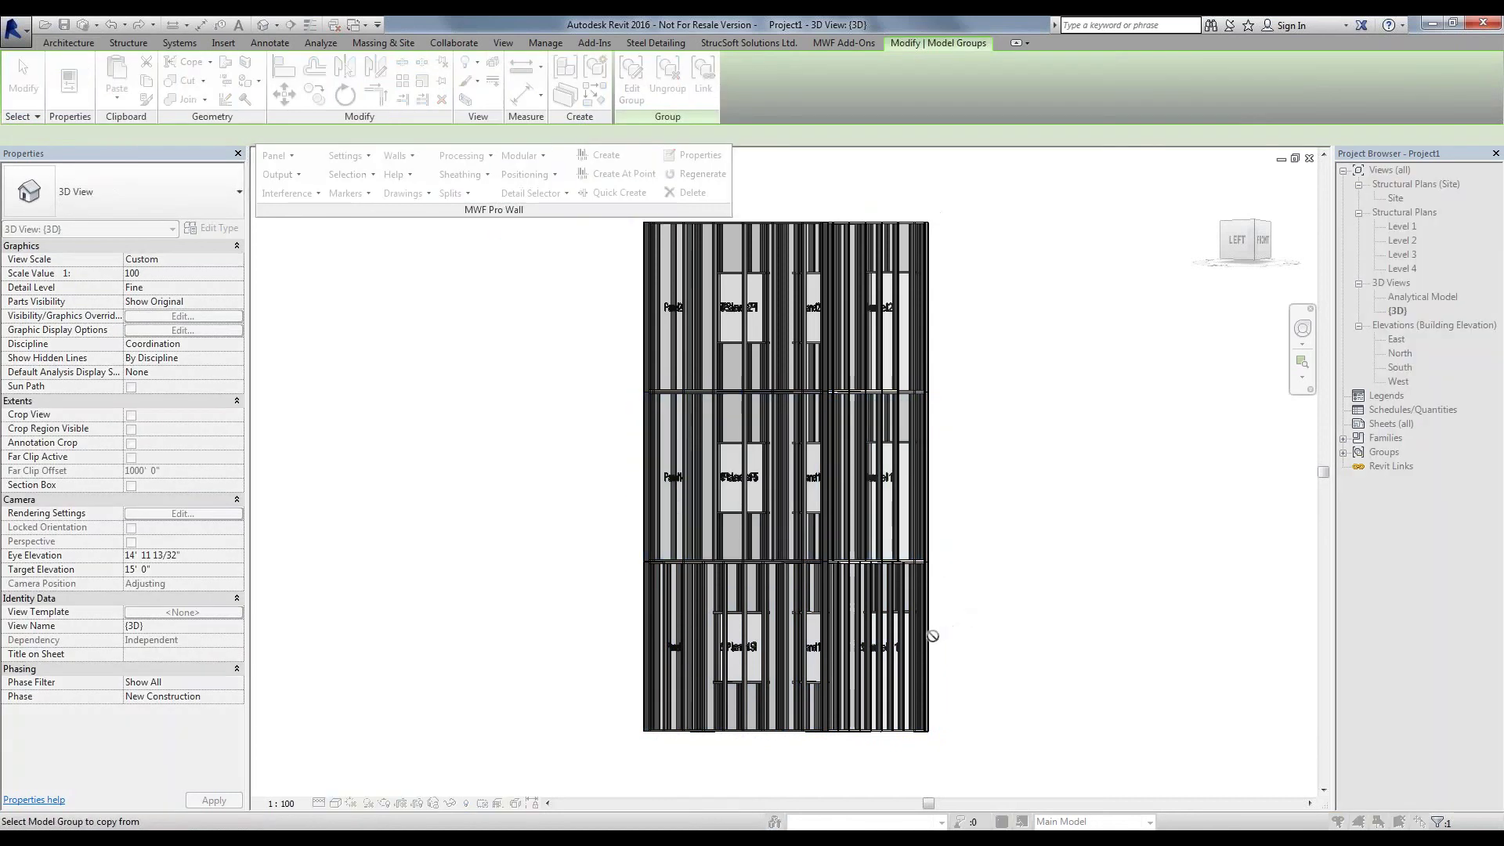
left_click(929, 636)
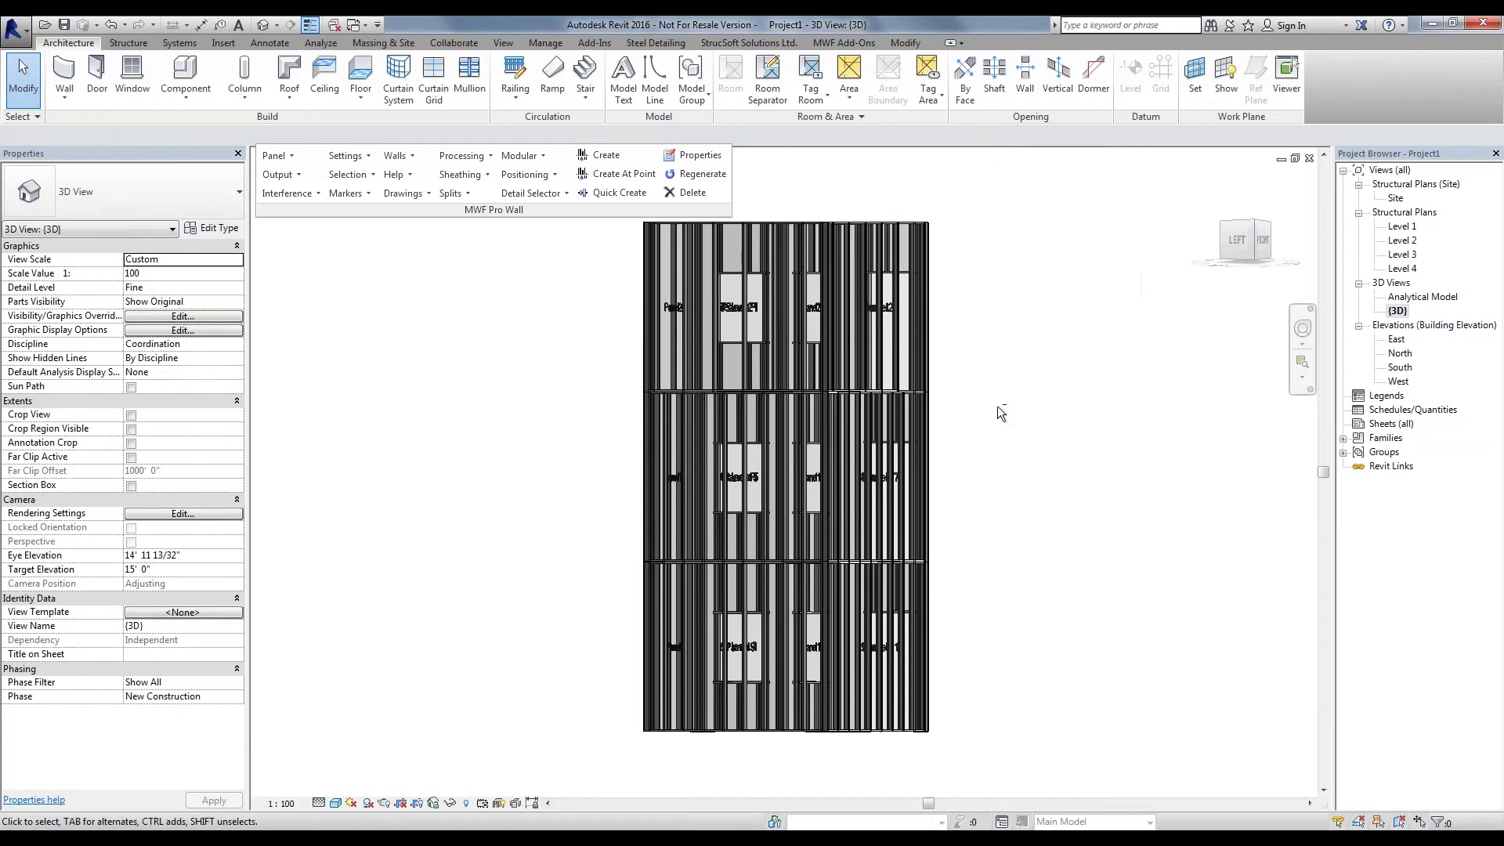
middle_click_drag(1002, 414, 697, 568, "shift")
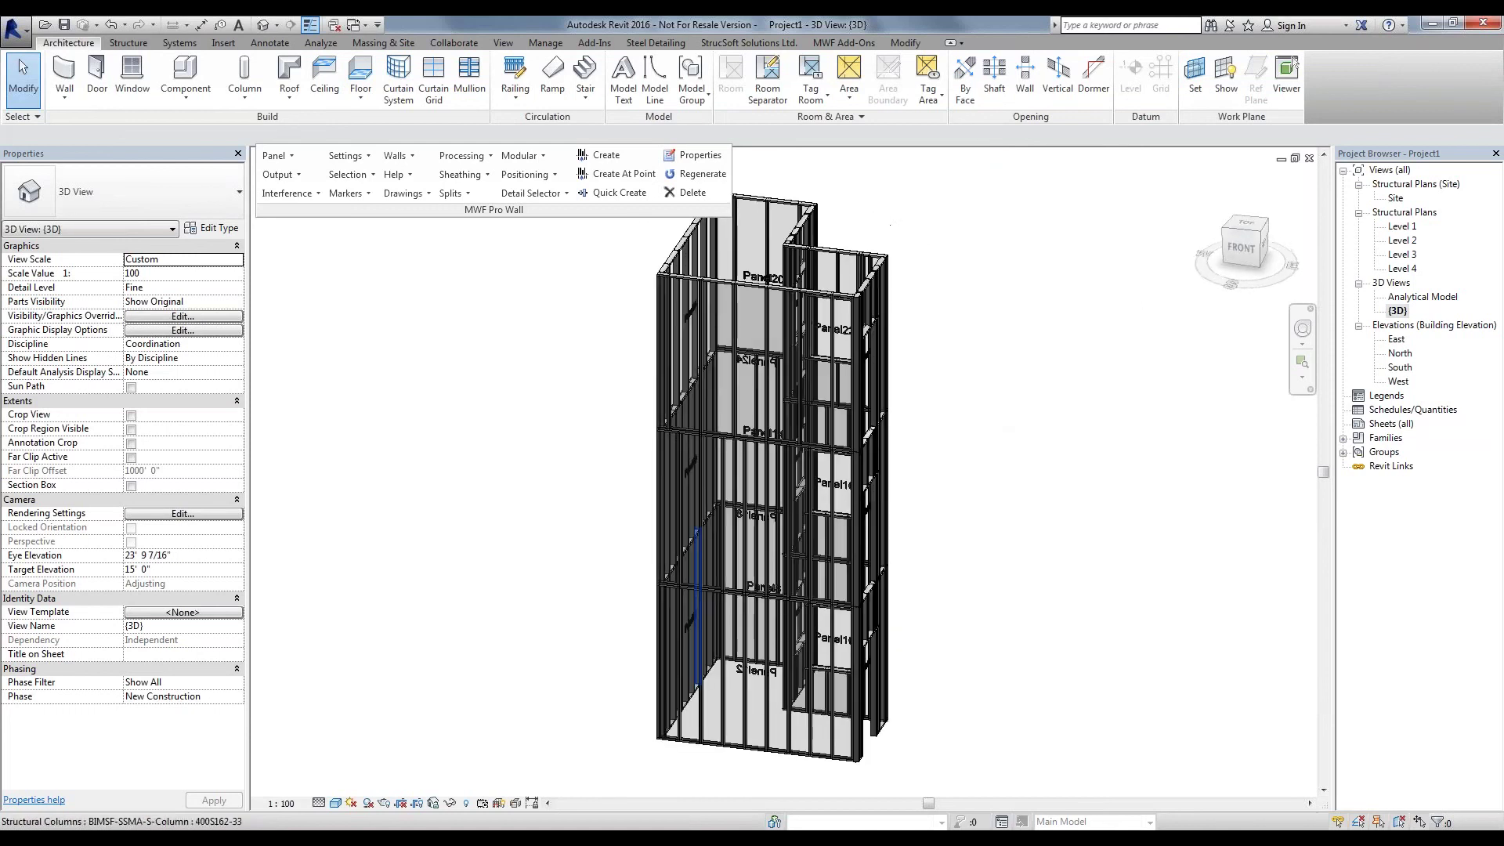